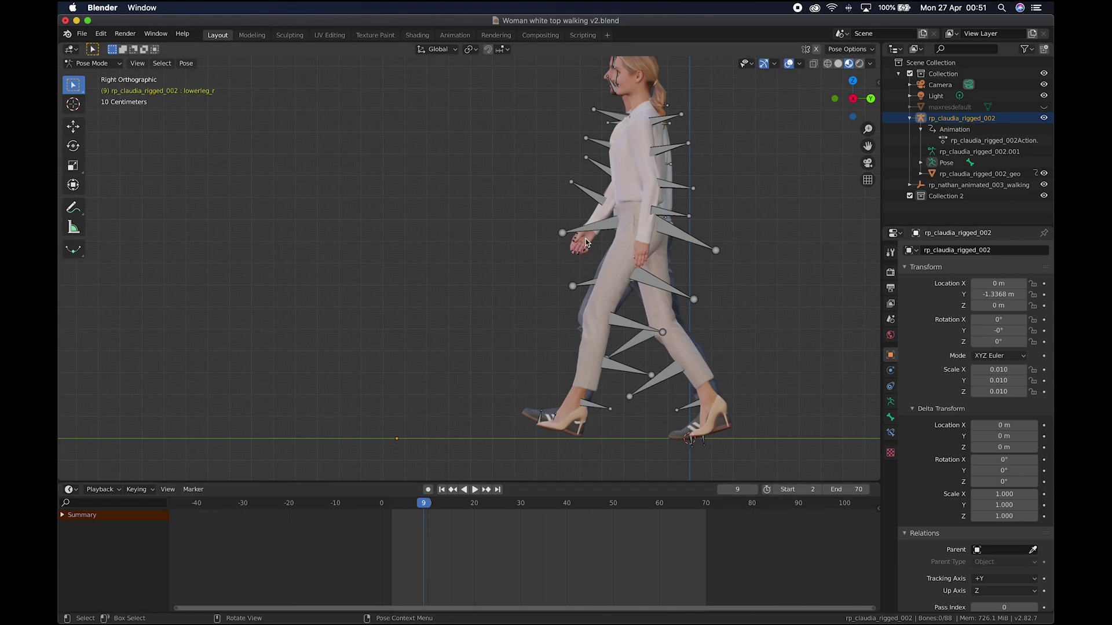
- Play the walk animation to review how the woman's stride follows the reference man
left_click(591, 231)
left_click(463, 489)
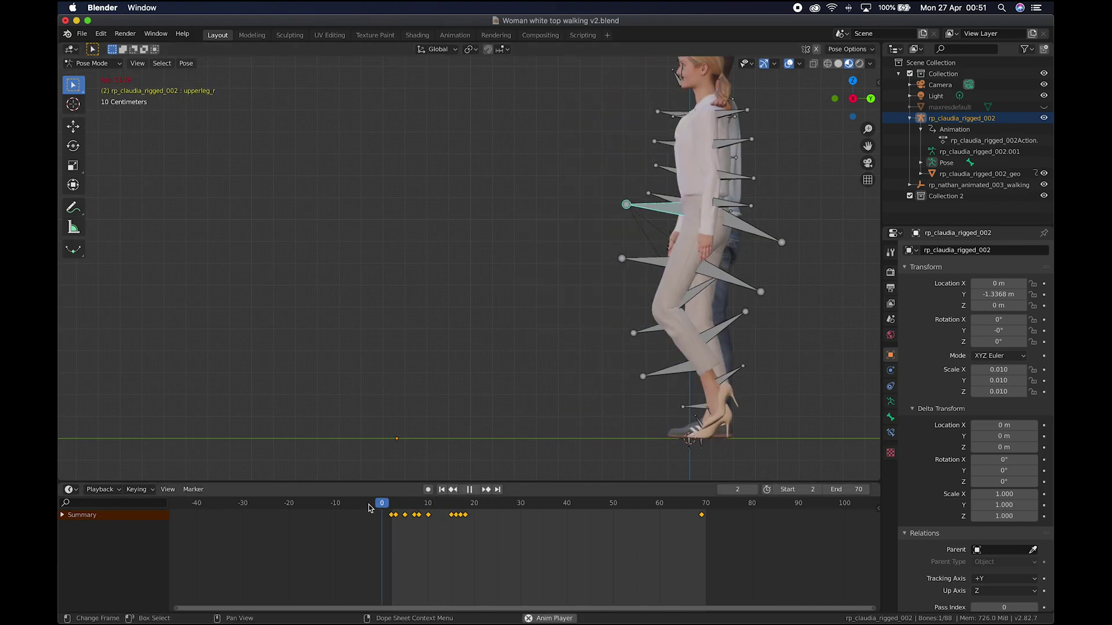
key("space")
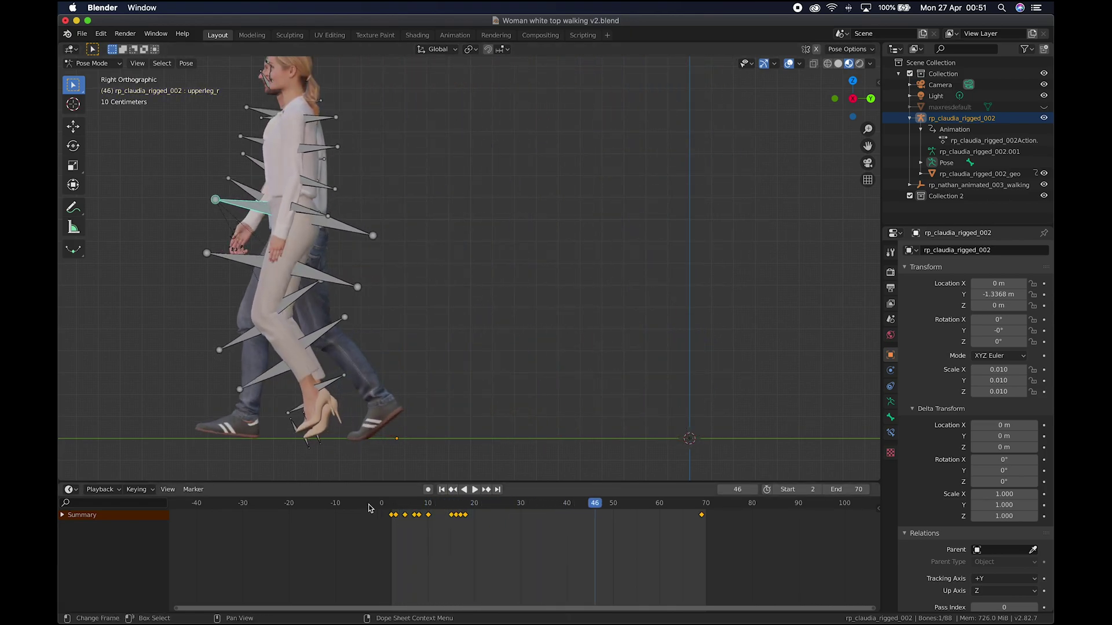
- Rotate the woman's right upper leg bone about the X axis at frame 22 and insert a keyframe
left_click_drag(441, 504, 484, 502)
key("b")
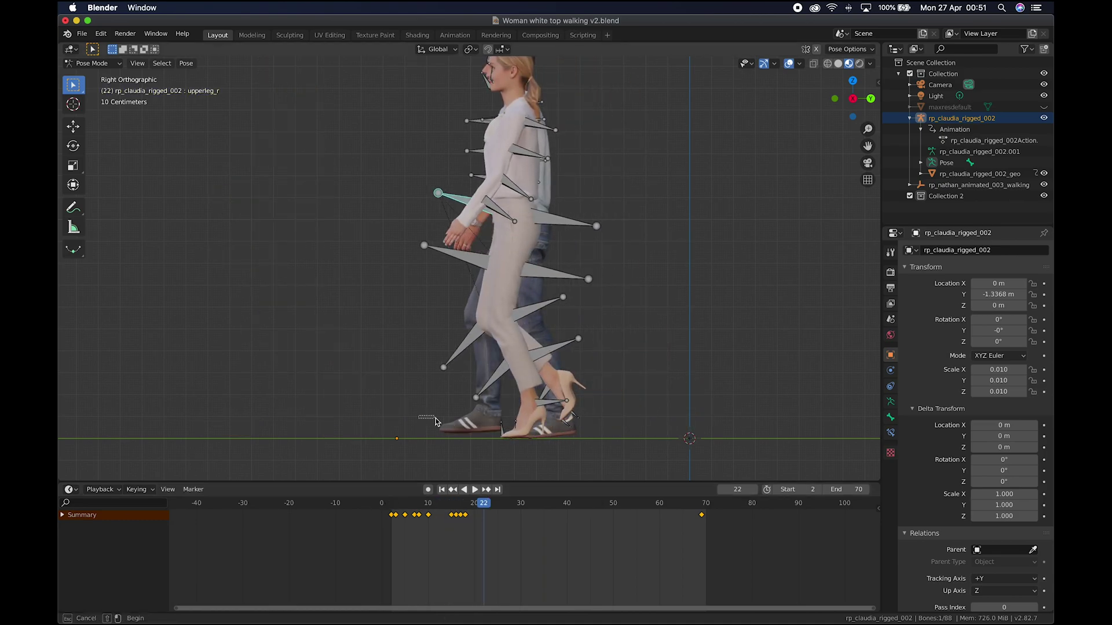
left_click_drag(435, 422, 373, 377)
key("ctrl+KP_3")
left_click(853, 99)
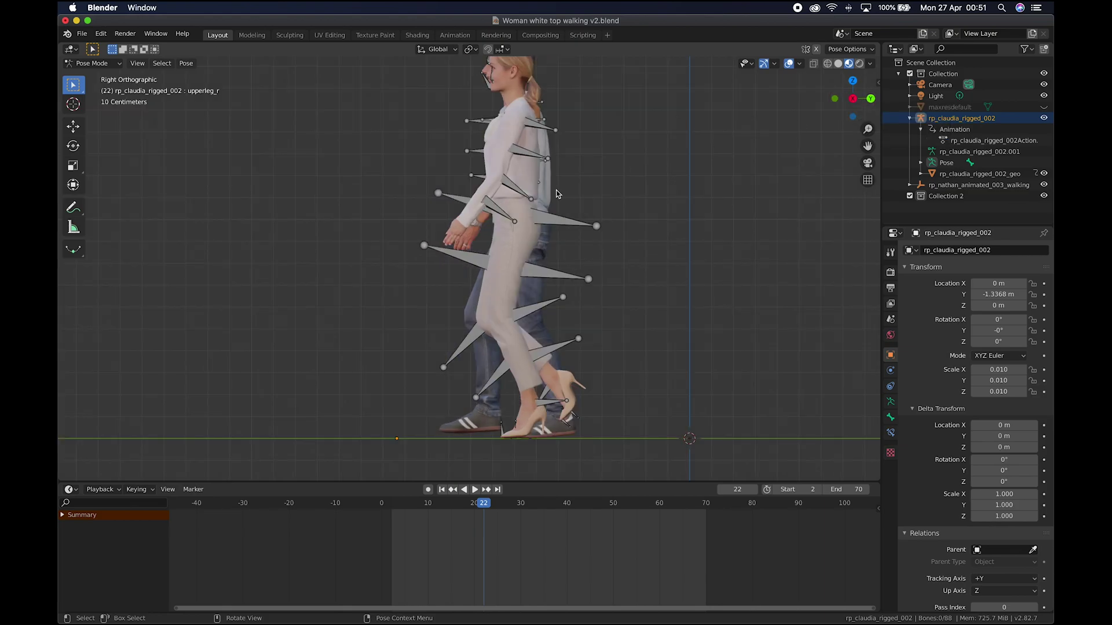
left_click(454, 202)
key("r")
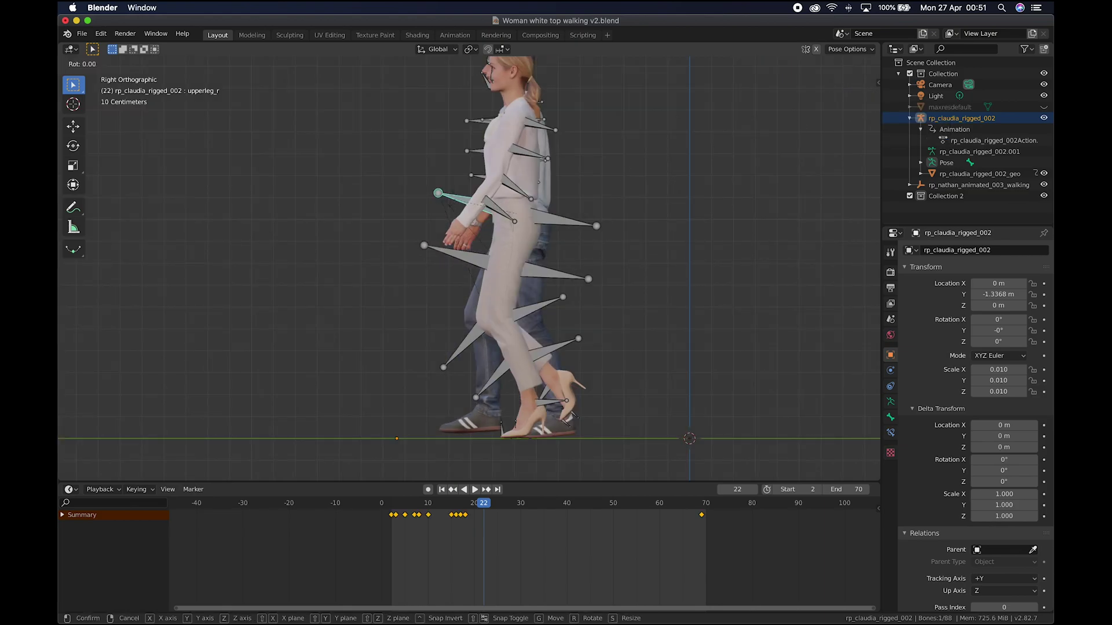
key("x")
left_click(446, 191)
key("i")
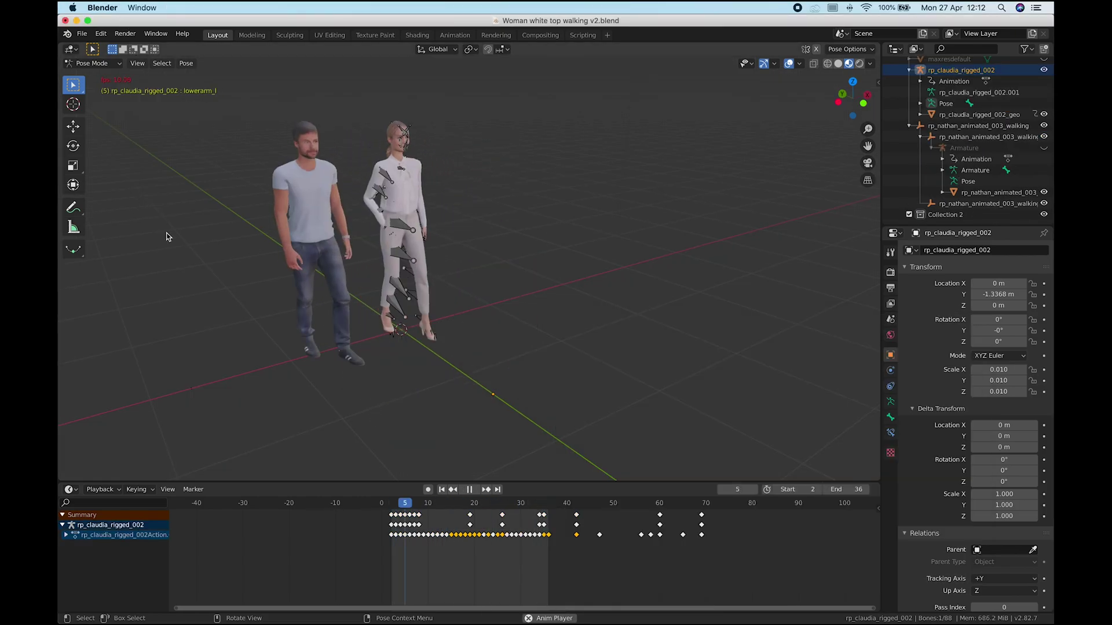
- Review the walking animation from several angles and switch the rig from Pose Mode to Object Mode
middle_click_drag(181, 228, 272, 239)
key("space")
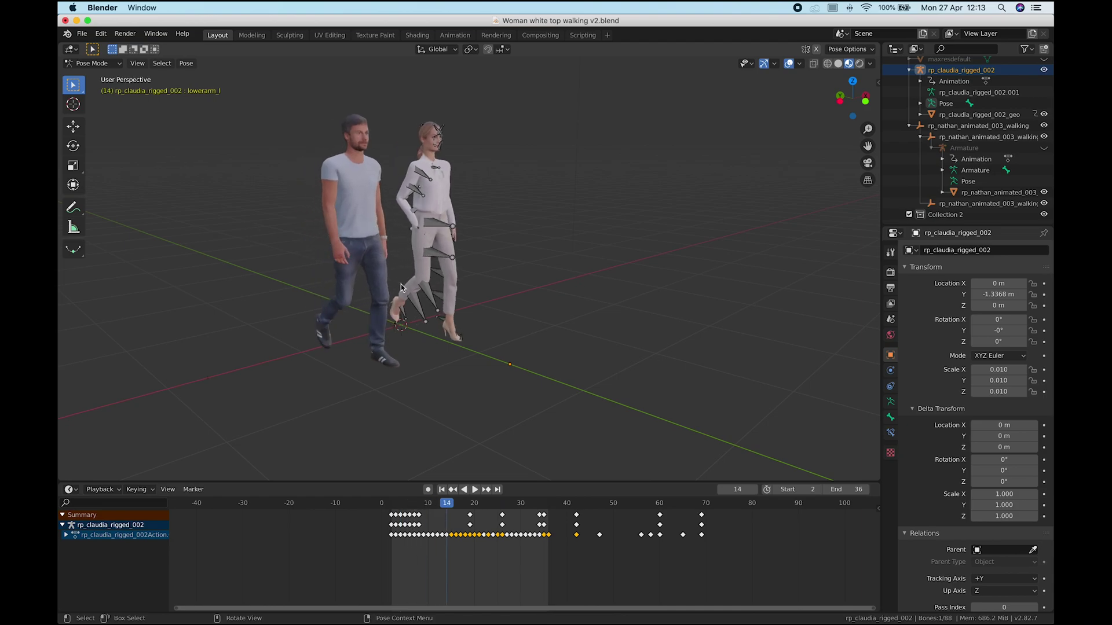
left_click(92, 64)
left_click(103, 81)
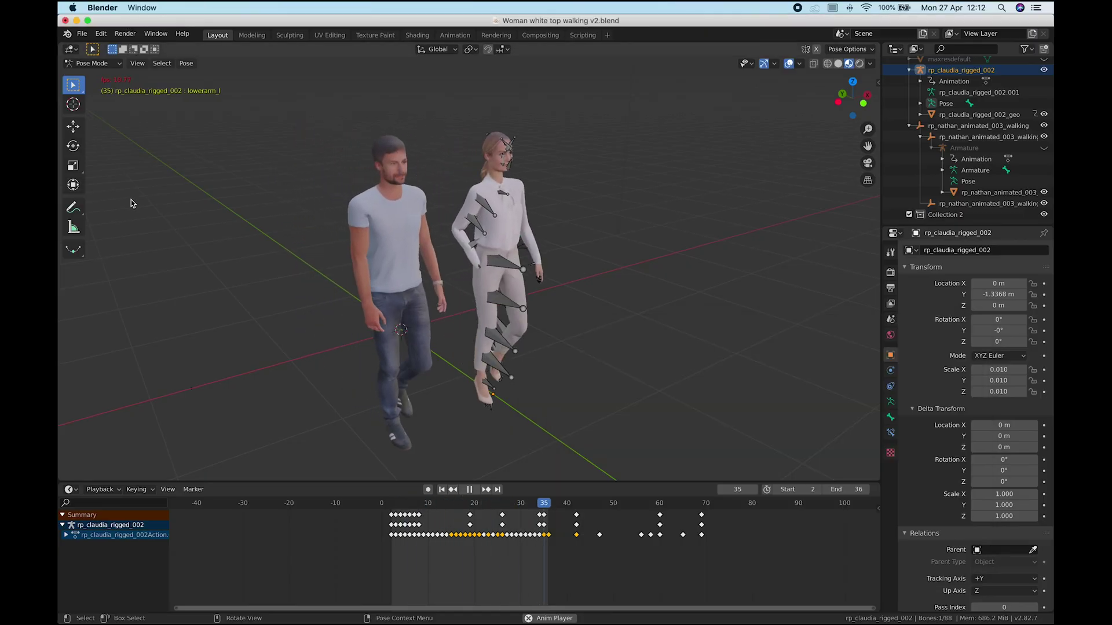
middle_click_drag(132, 199, 273, 238)
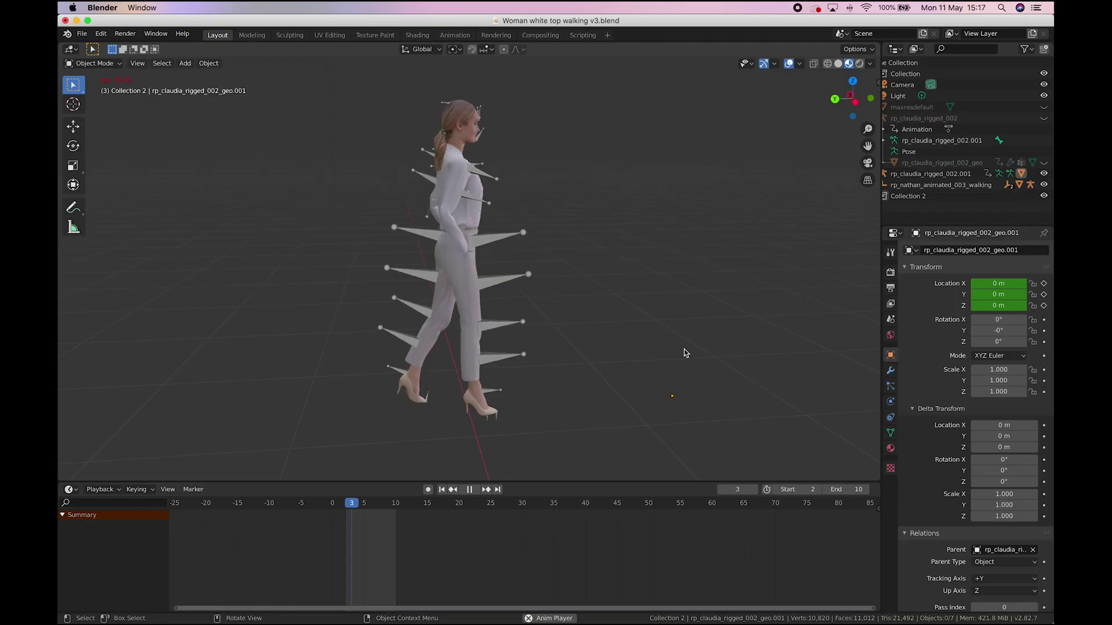
middle_click_drag(567, 346, 444, 307)
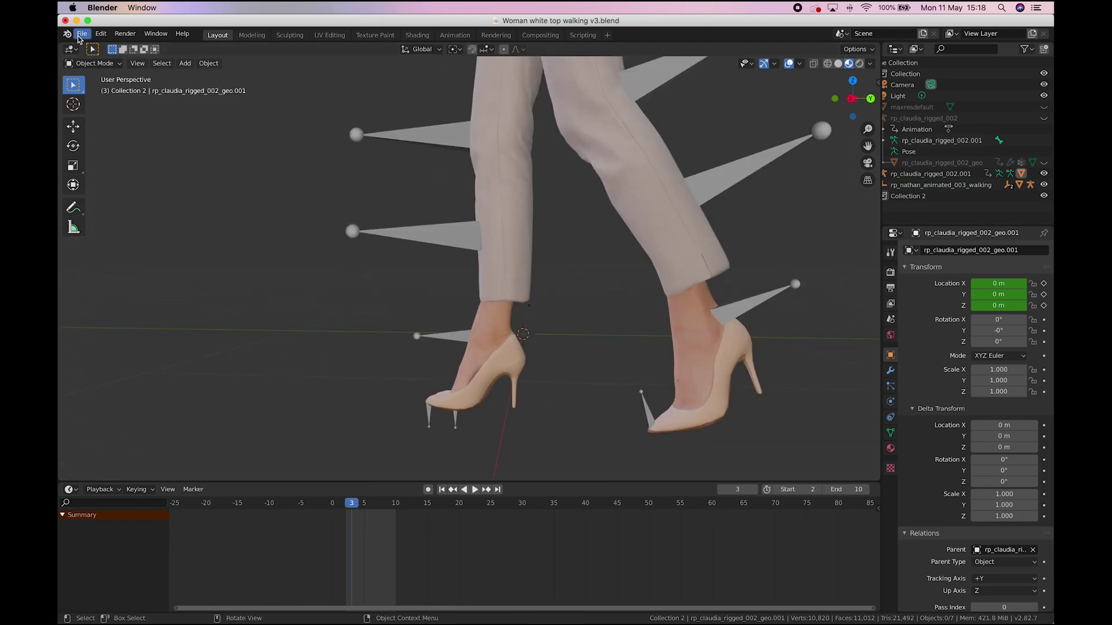
- Start an Alembic export and name the file "Woman white top walking v10.abc"
left_click(82, 33)
mouse_move(134, 195)
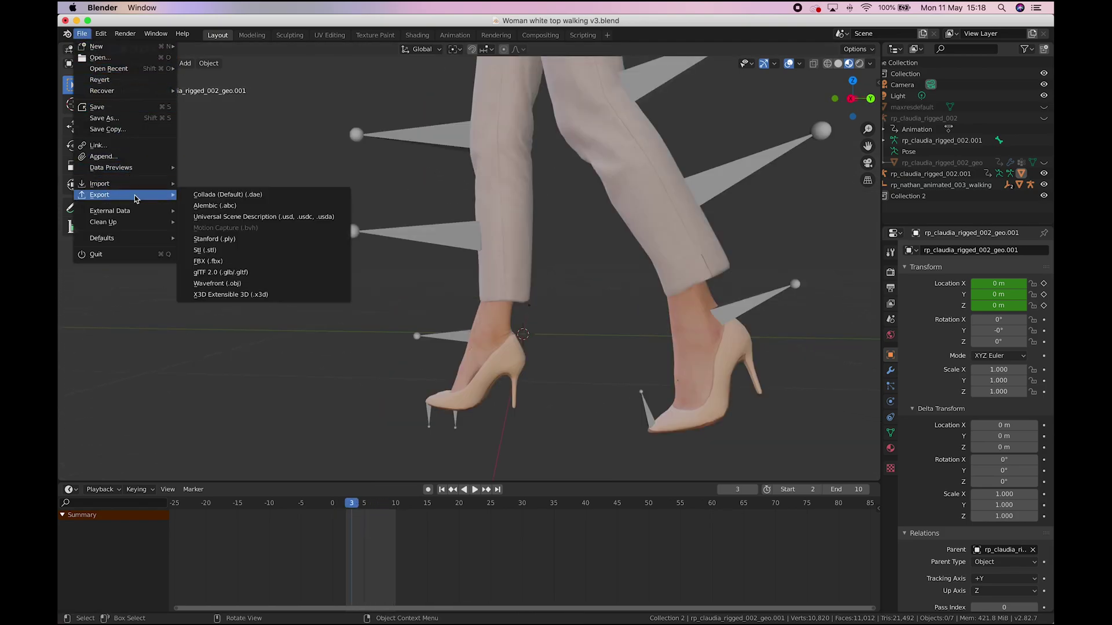
left_click(212, 206)
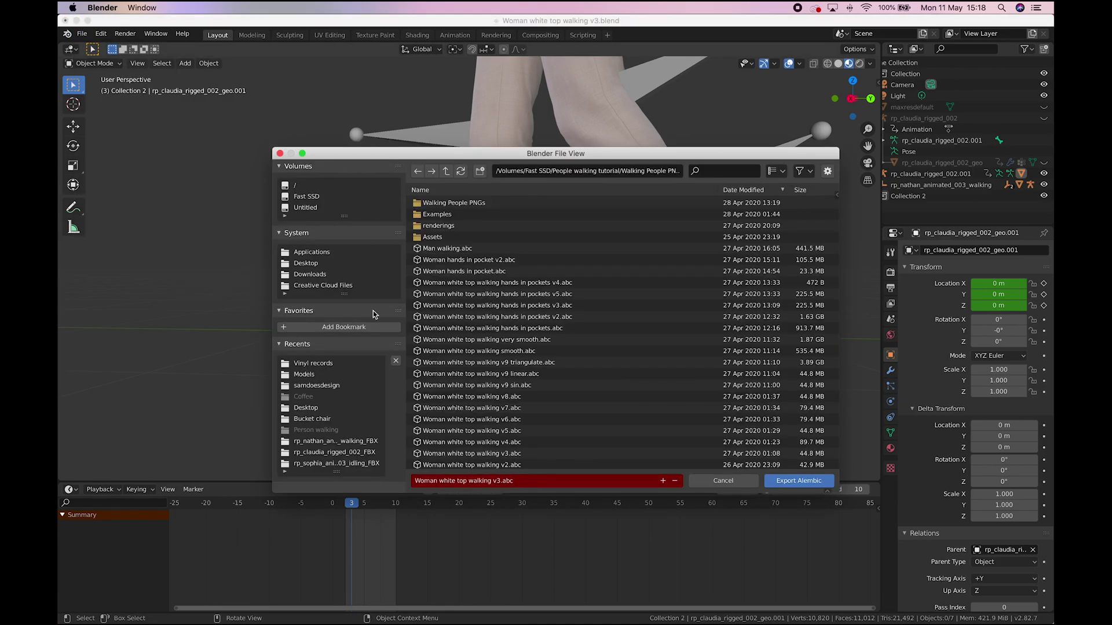
left_click(501, 484)
left_click(501, 483)
key("BackSpace")
type("10")
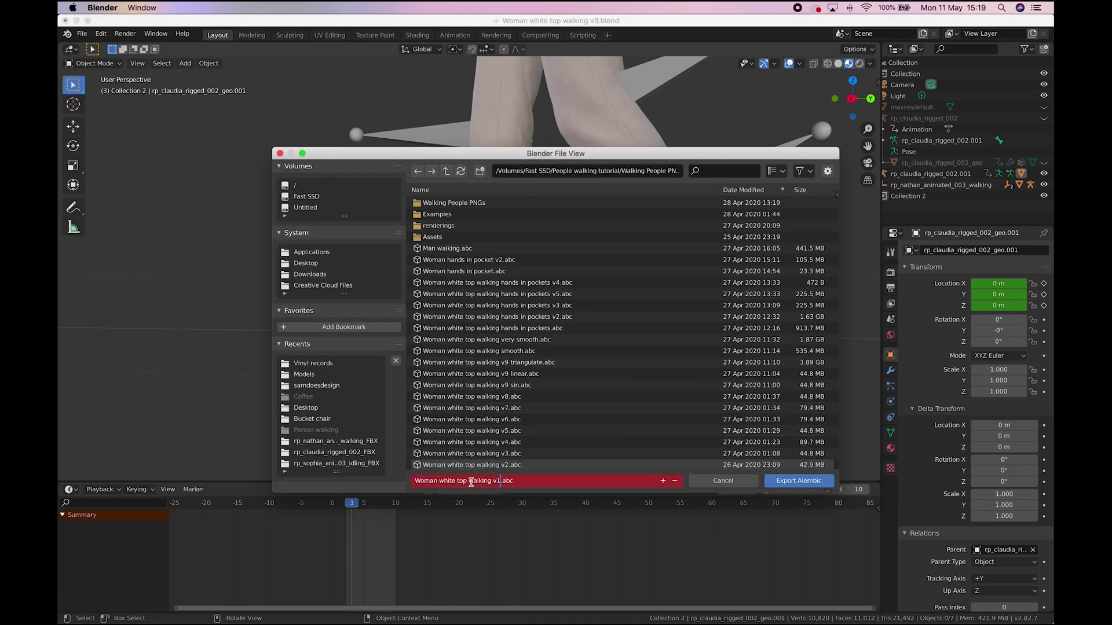
- Set both the transform samples and the geometry samples of the Alembic export to 10
left_click(836, 195)
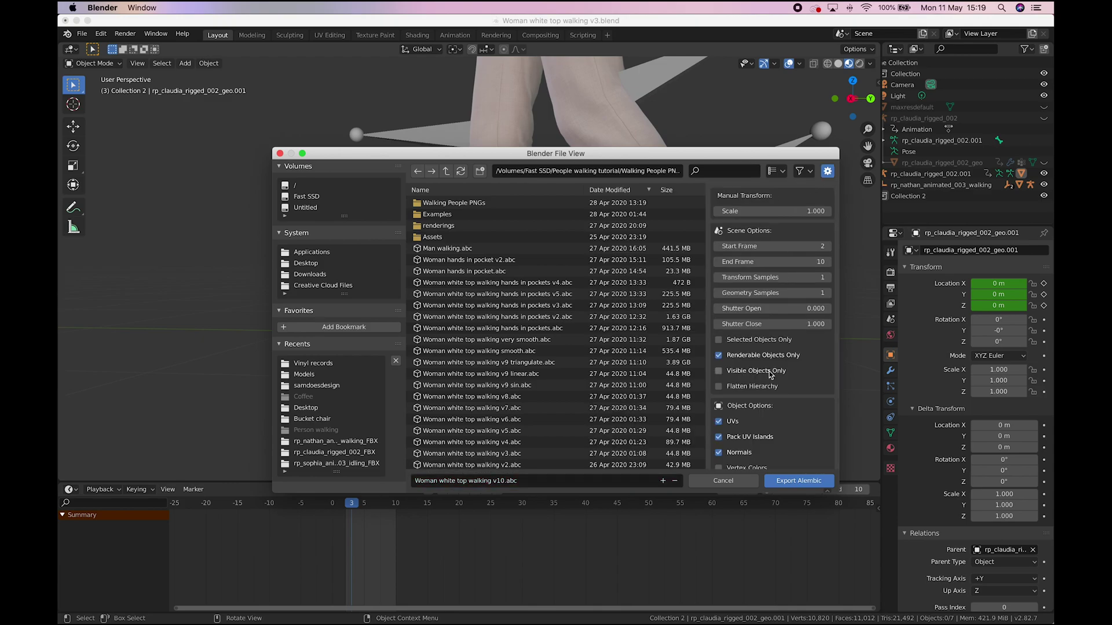
scroll(772, 375, "down", 4)
scroll(771, 375, "up", 4)
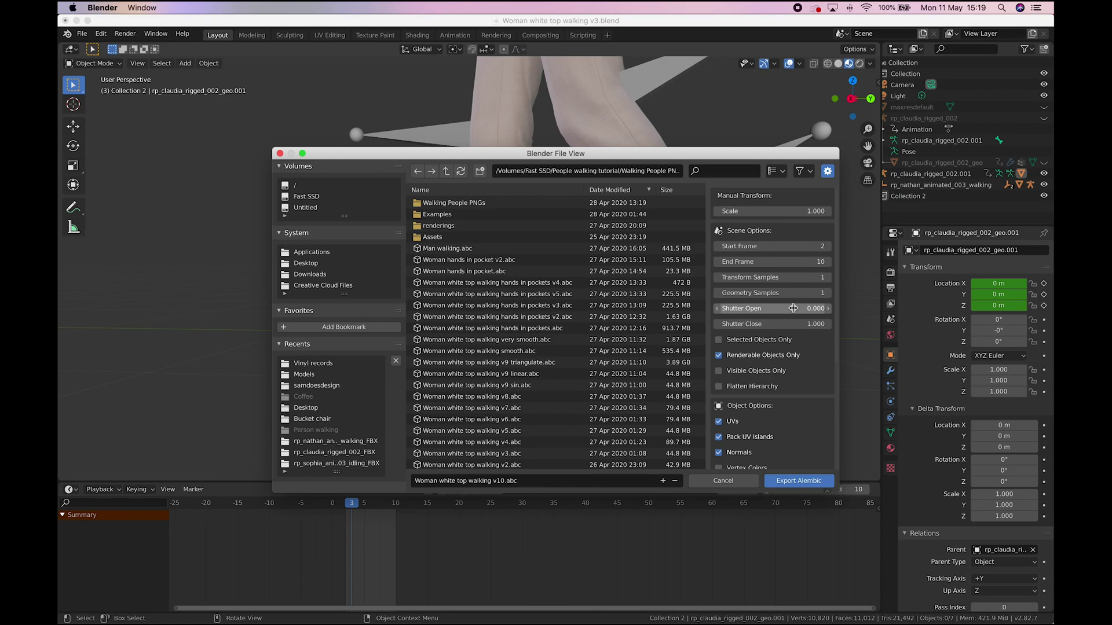
left_click(818, 278)
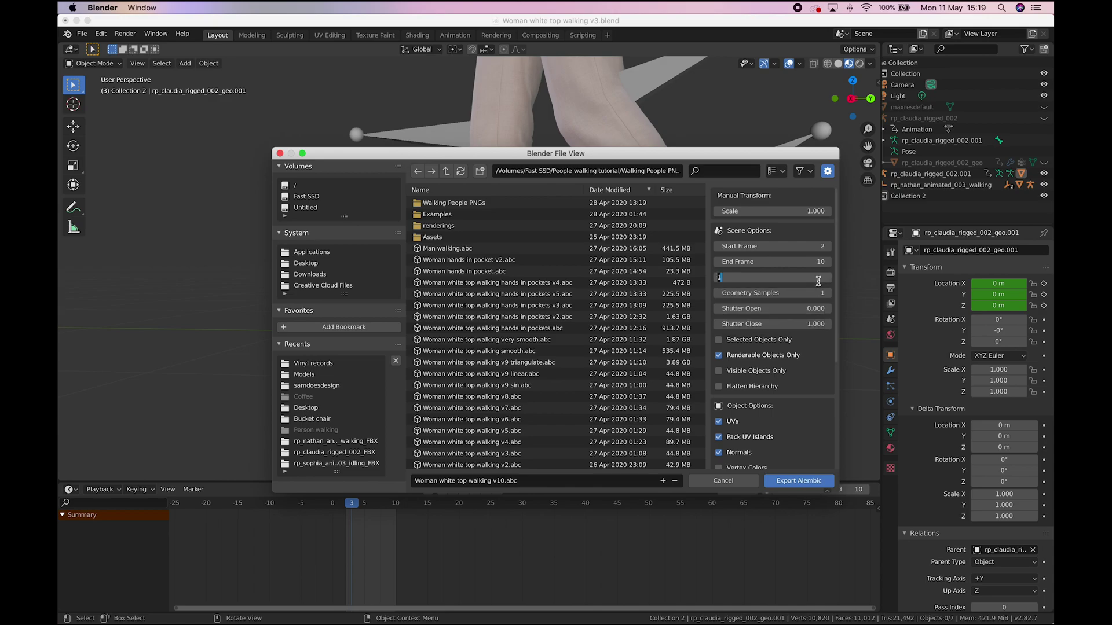
type("10")
key("Return")
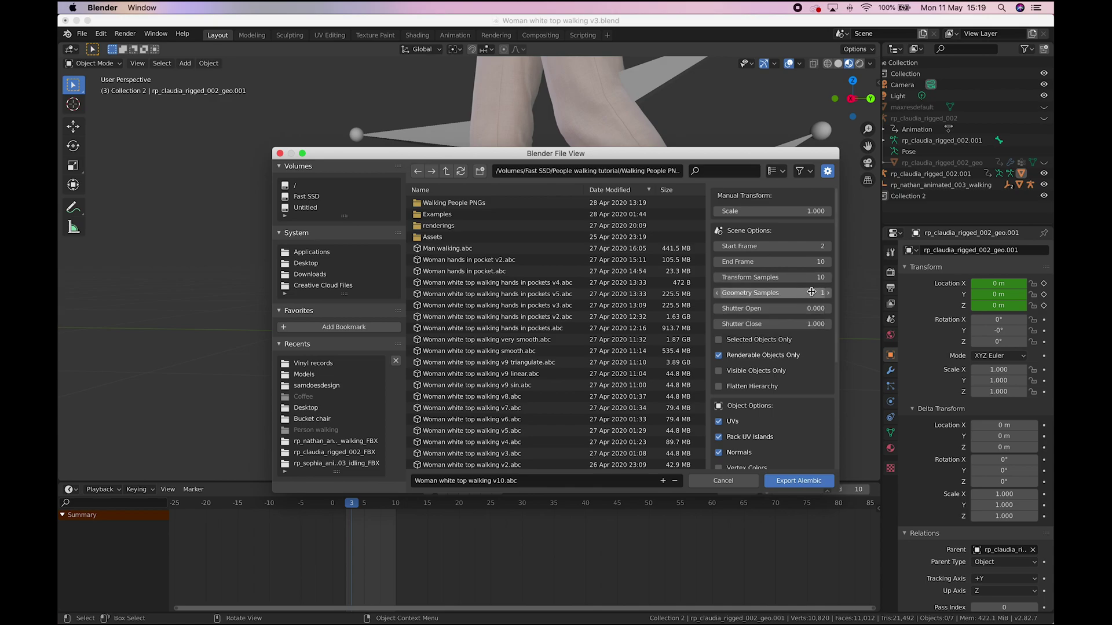
left_click(811, 293)
type("10")
key("Return")
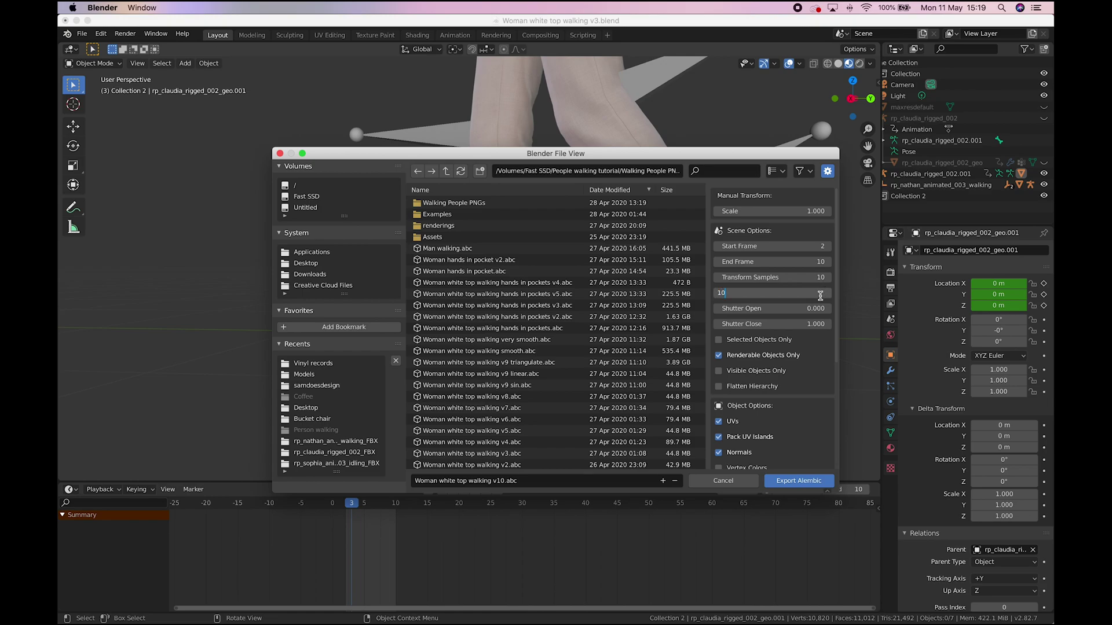
- Set the export's shutter open to -0.5 and shutter close to 0.5
left_click(799, 308)
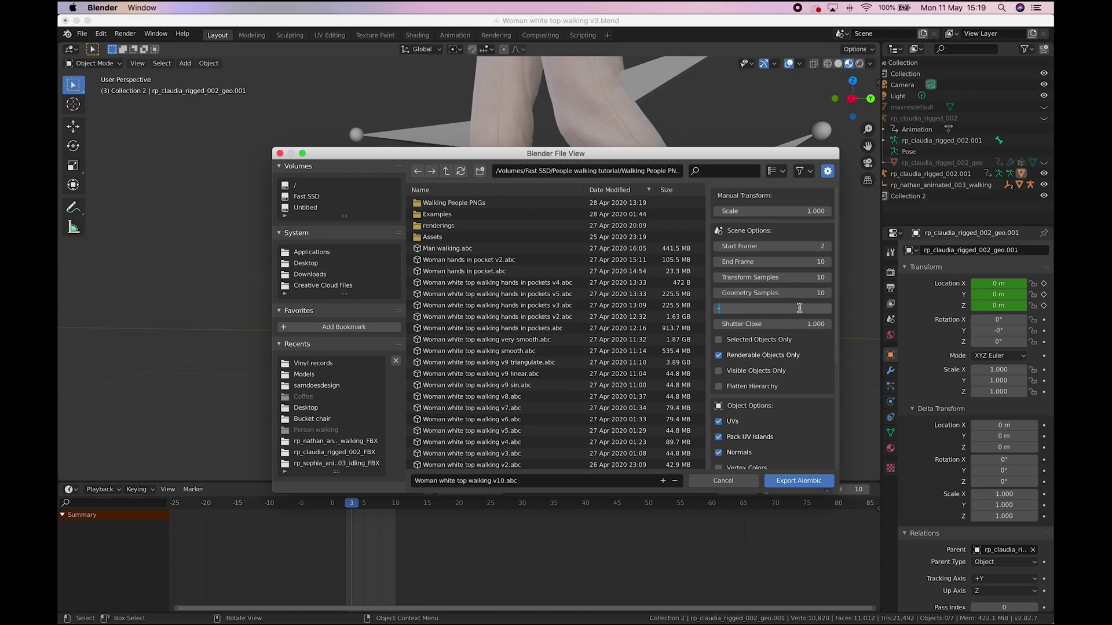
type("-0.5")
key("Return")
left_click(799, 324)
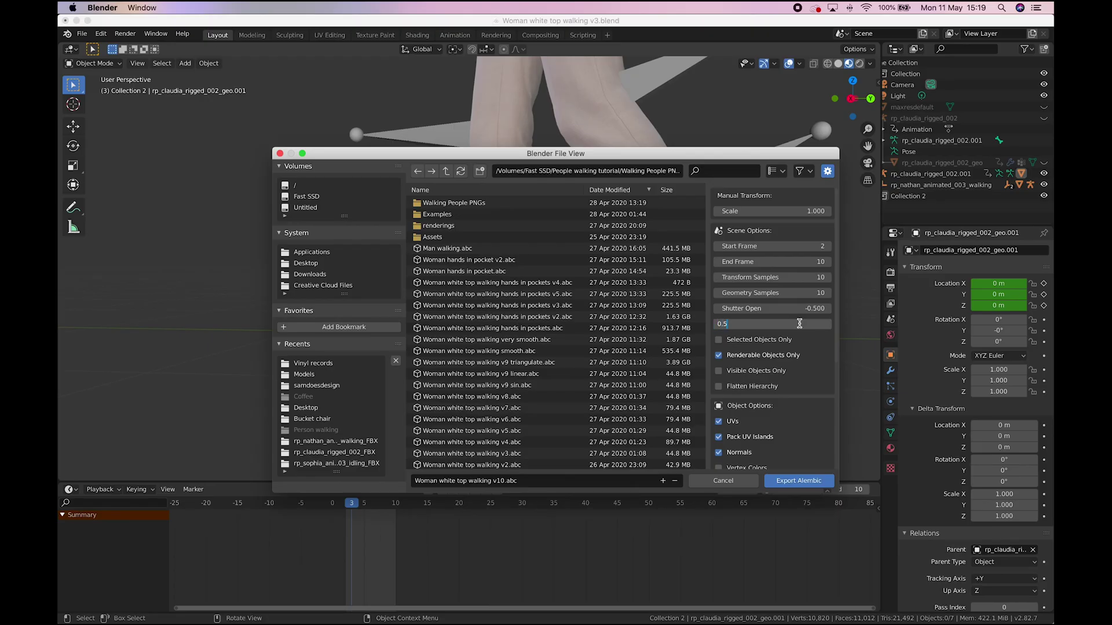
key("Return")
- Enable Use Subdivision Schema and Apply Subsurf in the Alembic object options
scroll(777, 381, "down", 3)
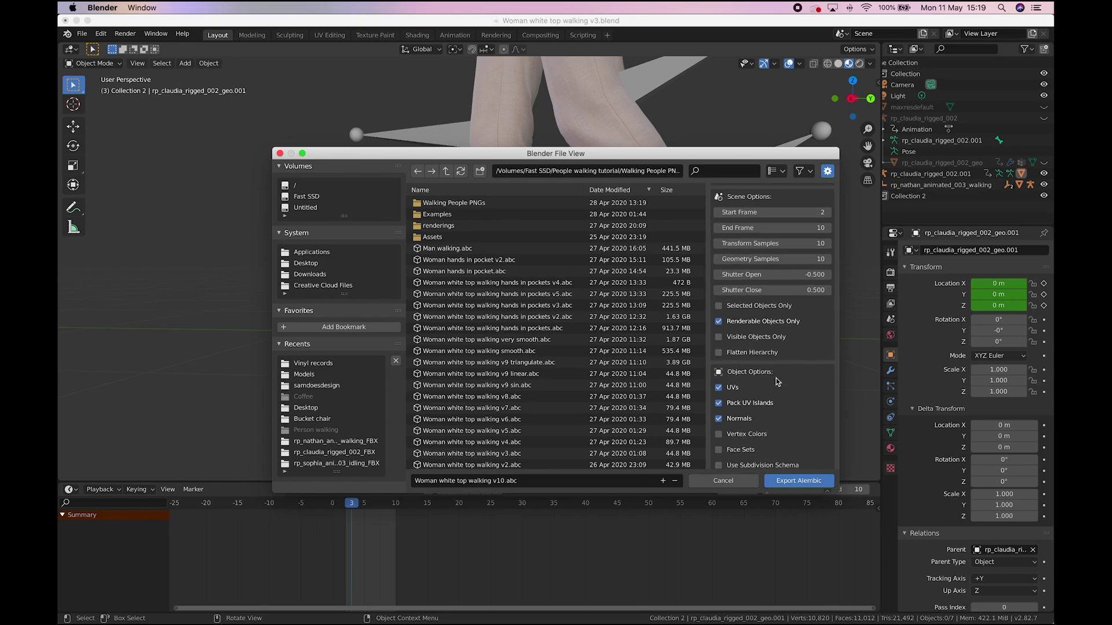
scroll(777, 381, "down", 5)
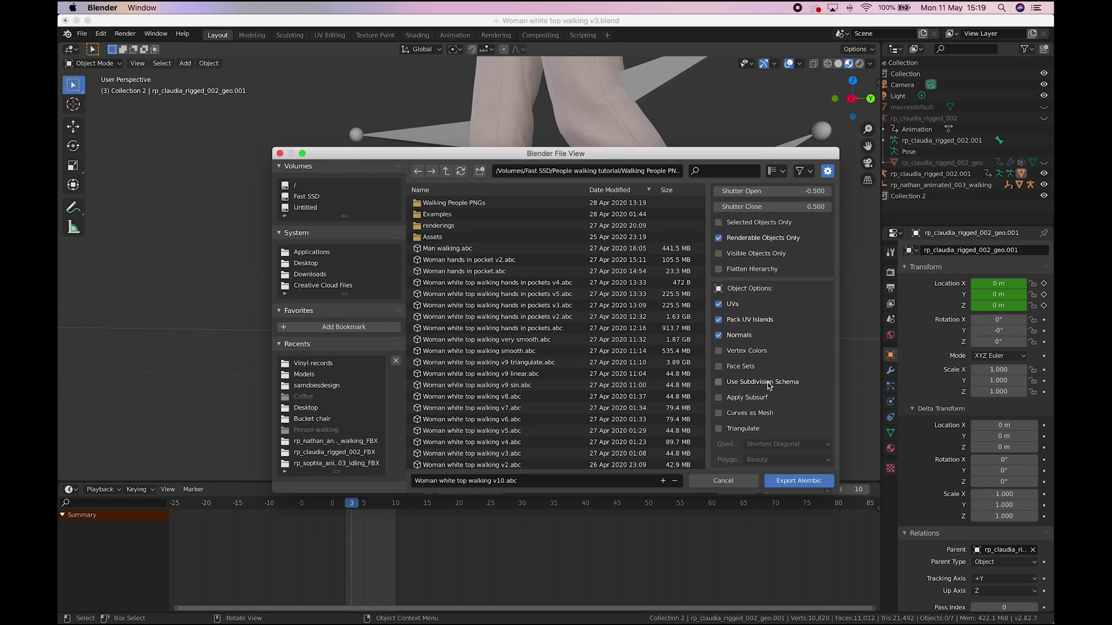
left_click(769, 383)
left_click(751, 398)
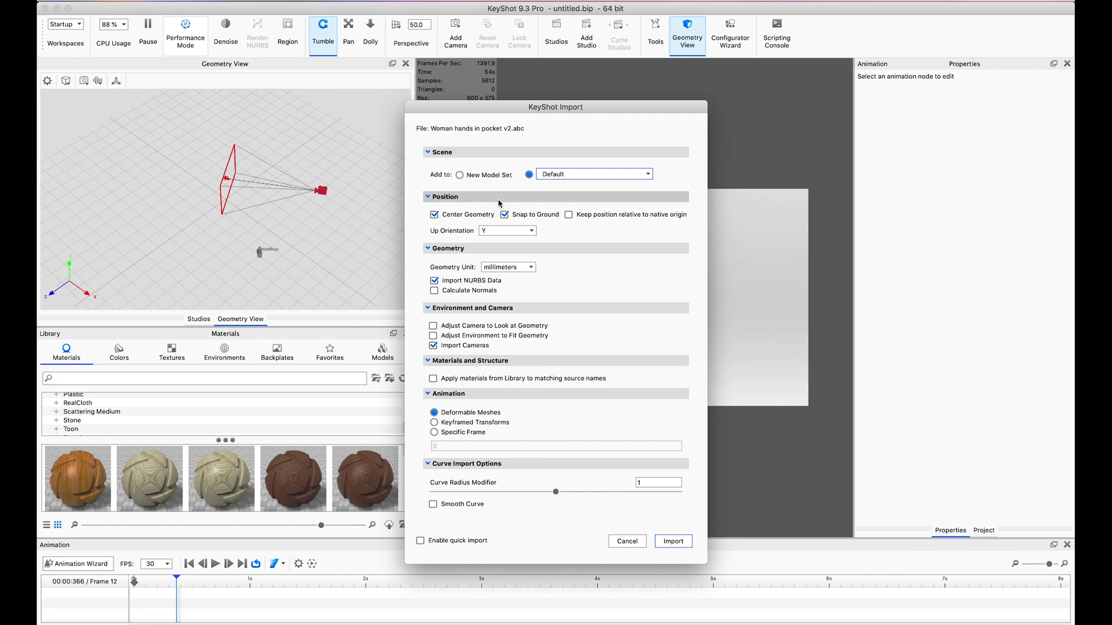
- Switch to KeyShot and import "Woman hands in pocket v2.abc" into the default model set as deformable meshes
left_click(665, 540)
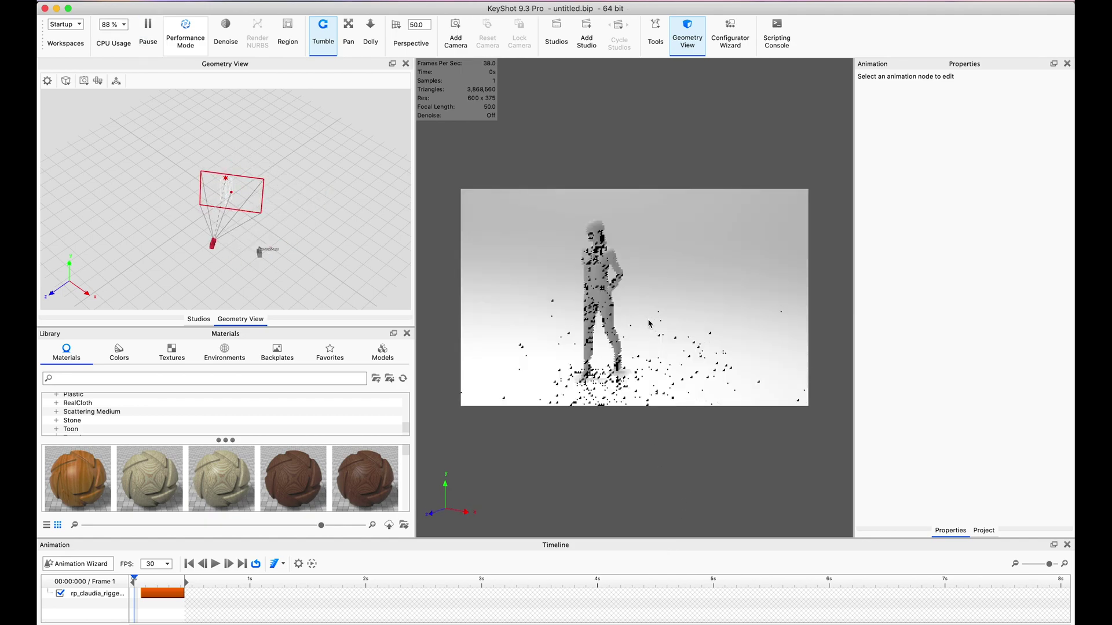
left_click_drag(649, 324, 621, 326)
- Set the imported deformable animation's start time to 0 ms and play it back
left_click(234, 600)
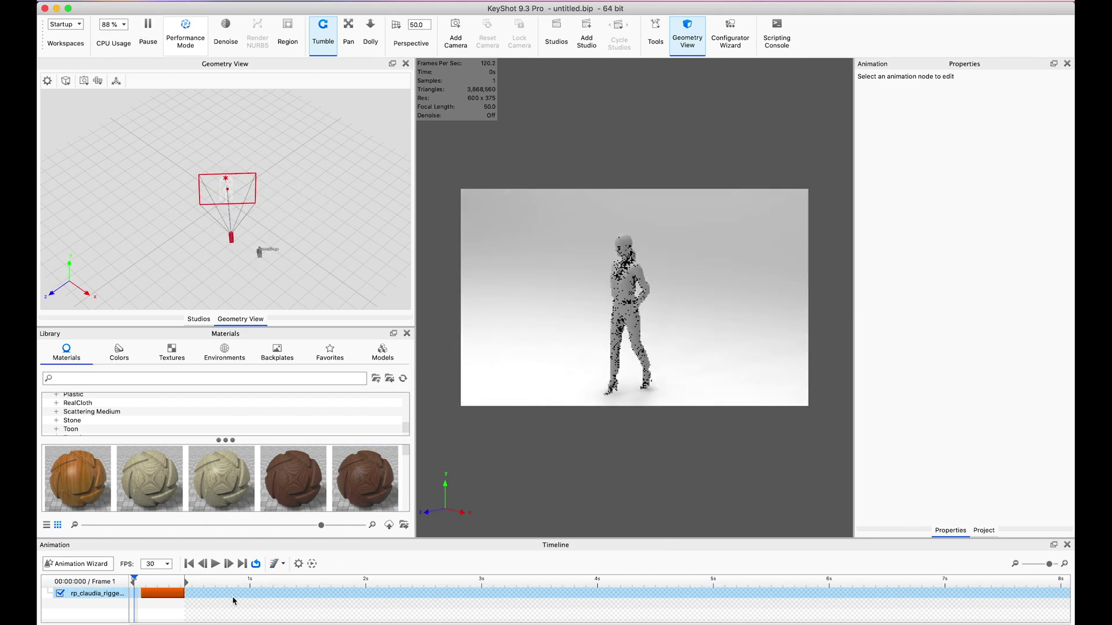
left_click(162, 592)
double_click(1008, 138)
type("0")
key("Return")
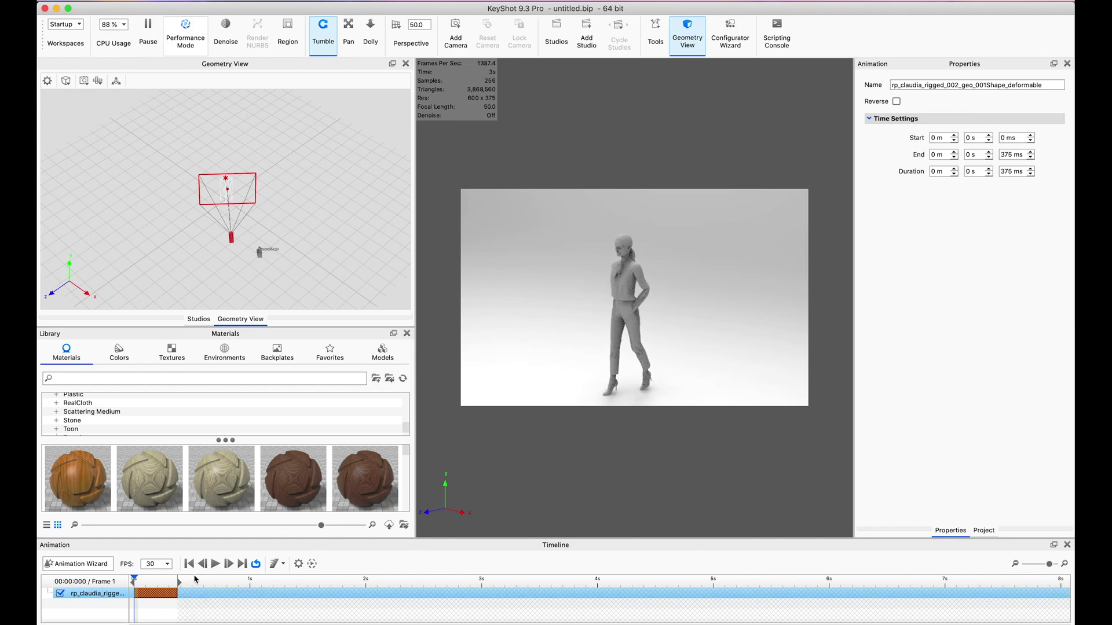
left_click(215, 563)
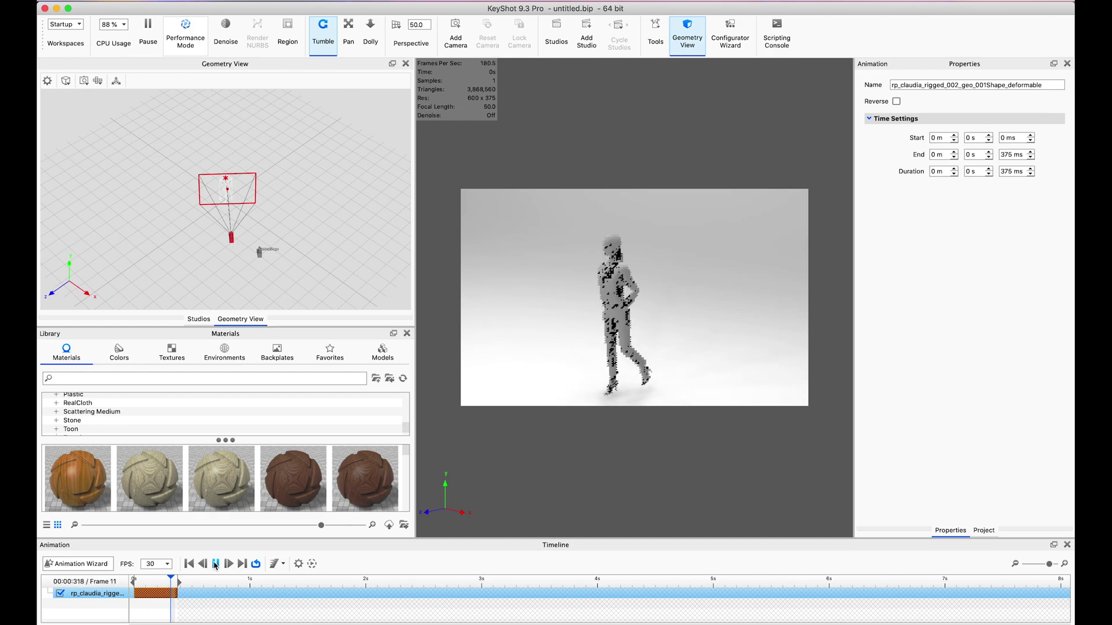
- Shorten the deformable animation's duration to 100 ms, reduce it to 80 ms and lower it further
left_click(160, 592)
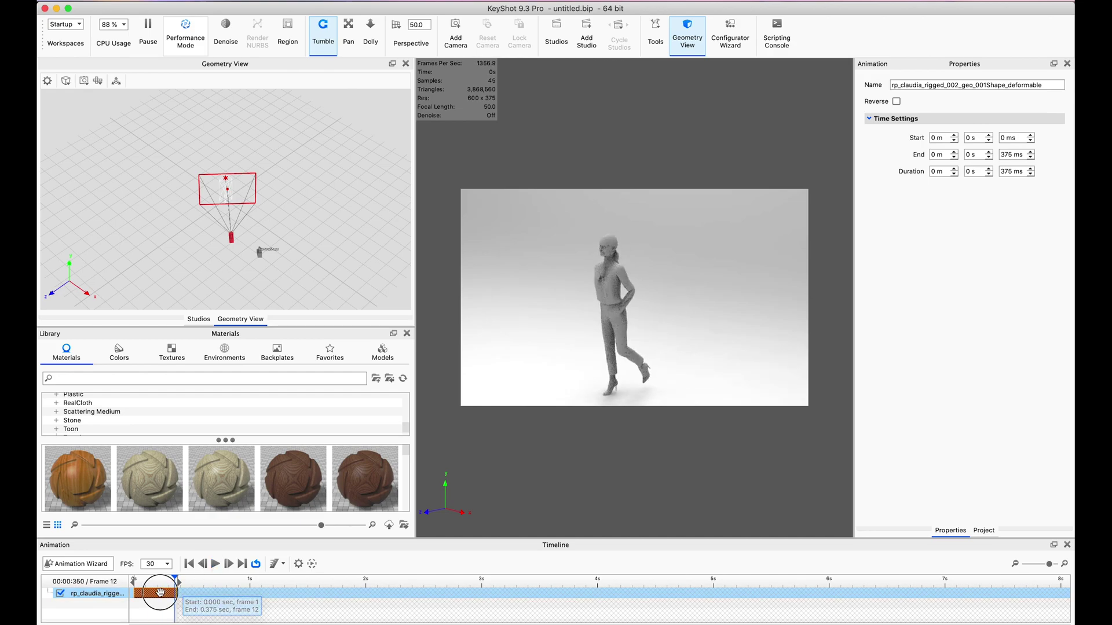
double_click(1021, 172)
type("1")
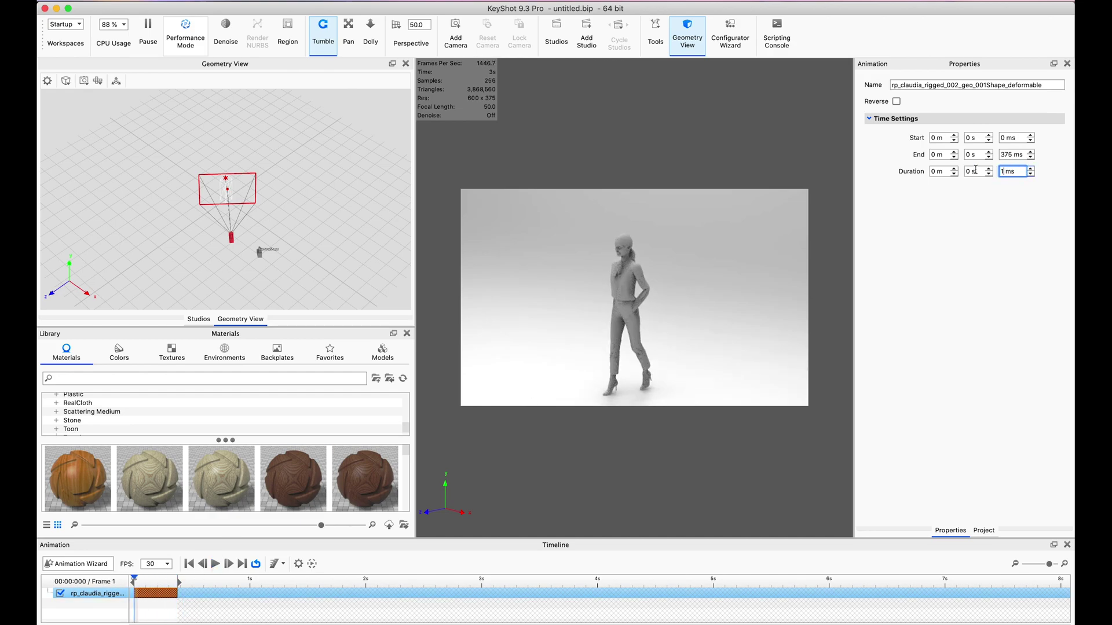
type("00")
key("Return")
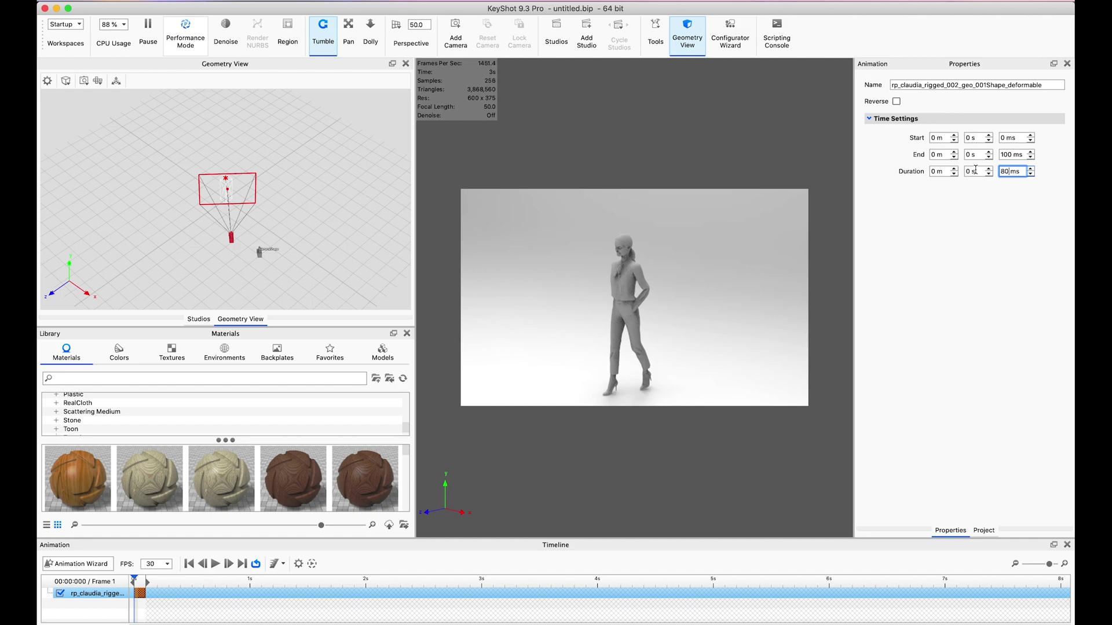
key("Return")
type("5")
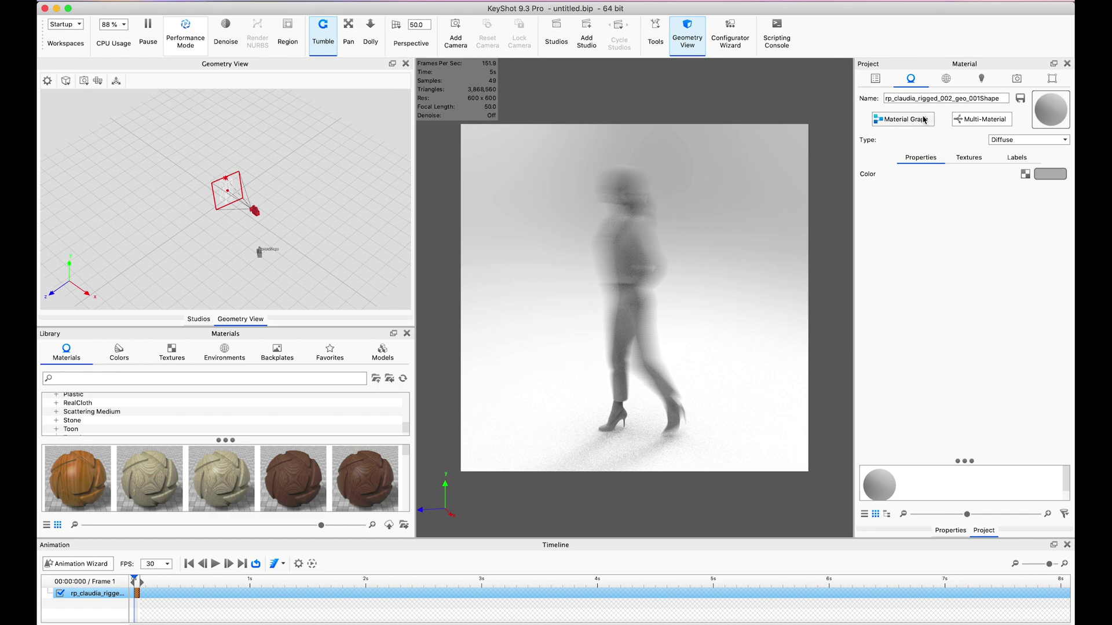
- Load an rp_claudia clothes JPG from the Assets folder as a texture in the woman's material graph
left_click(904, 119)
left_click(224, 75)
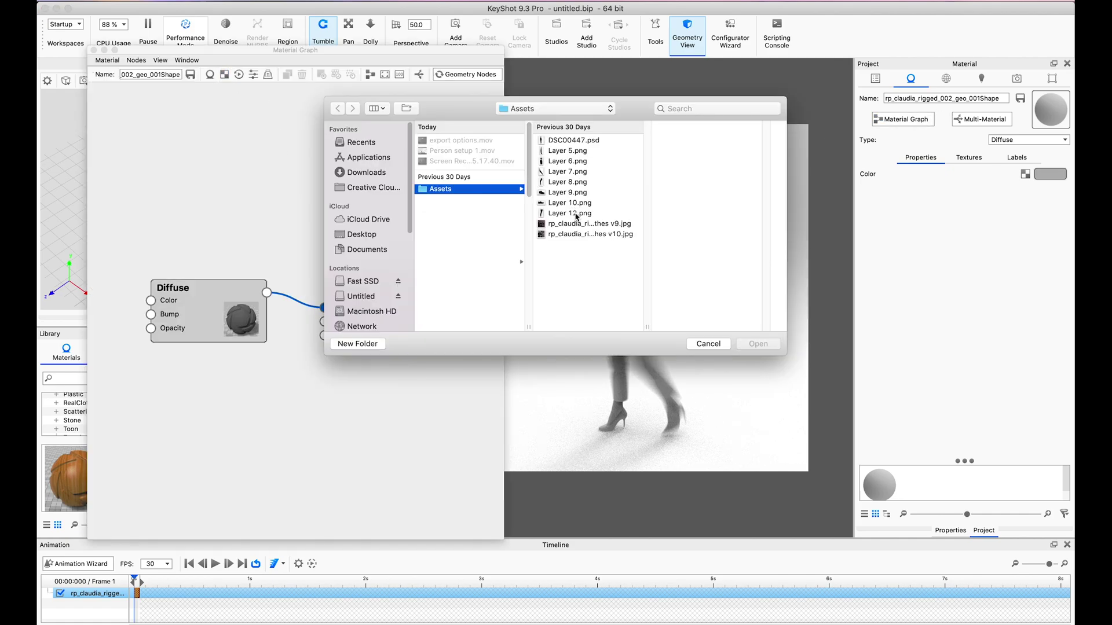
left_click(614, 228)
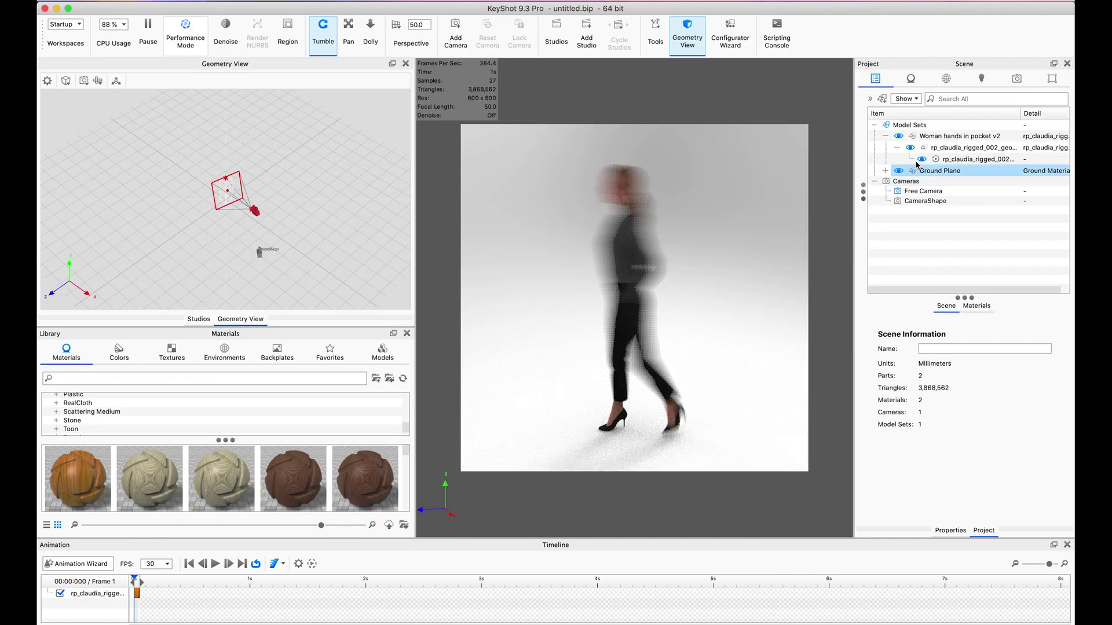
- Apply an Occlusion texture to the Ground Plane material's opacity, using the Inverse Color opacity map mode
left_click(886, 172)
double_click(919, 336)
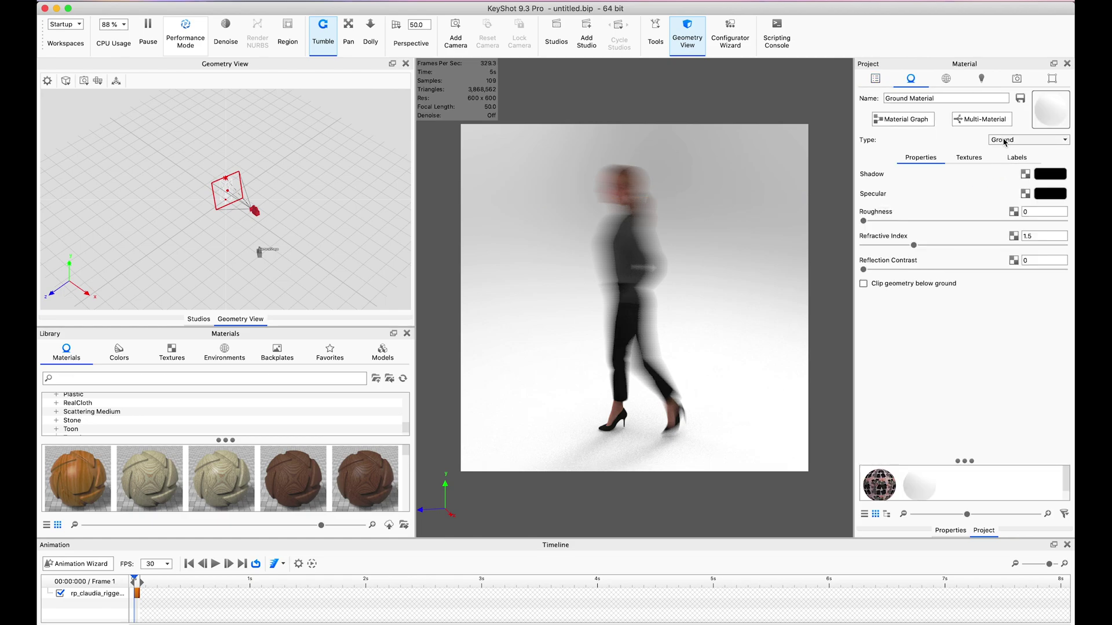
left_click(969, 157)
left_click(1022, 191)
left_click(1024, 228)
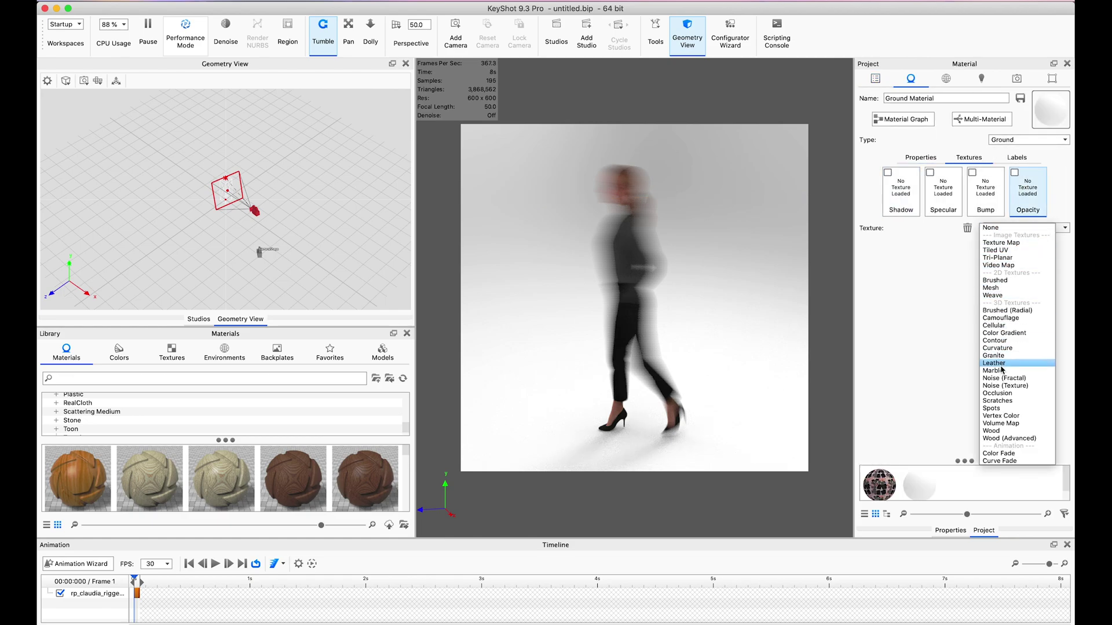
left_click(997, 394)
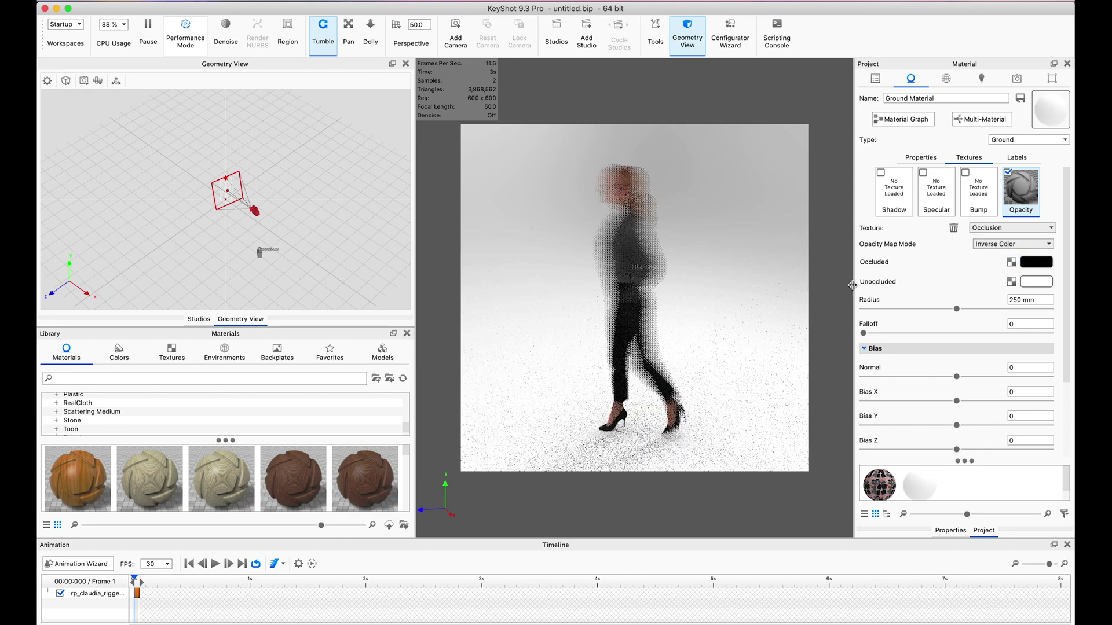
- Scale the "Woman hands in pocket v2" model by 100 and check the model's size in its properties
left_click(878, 78)
left_click(959, 136)
left_click(965, 305)
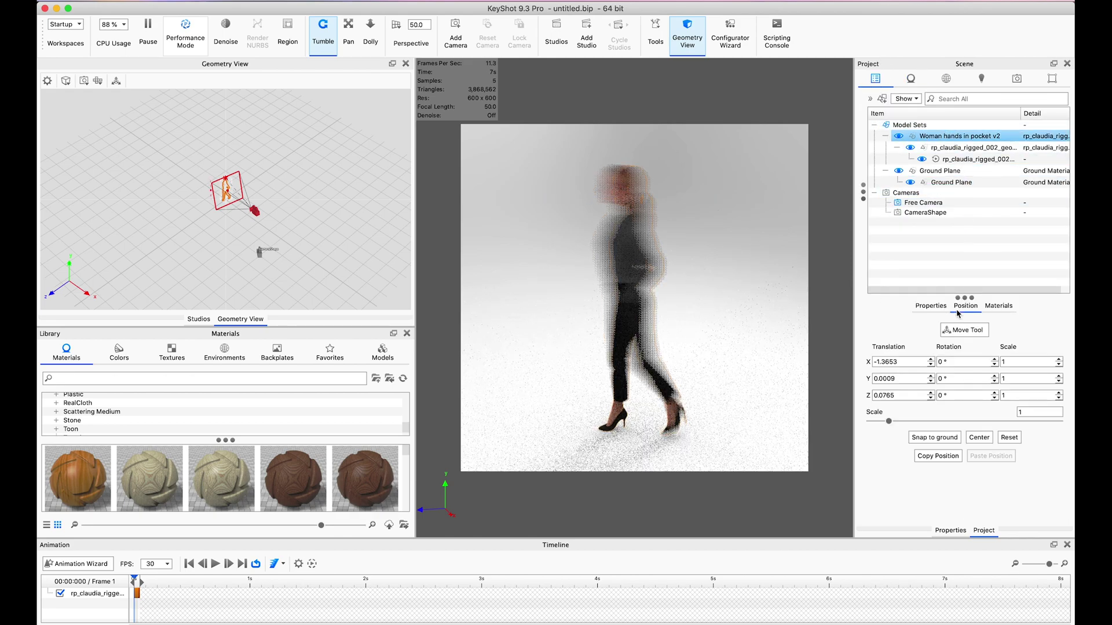
left_click(930, 306)
left_click(965, 306)
left_click(589, 300)
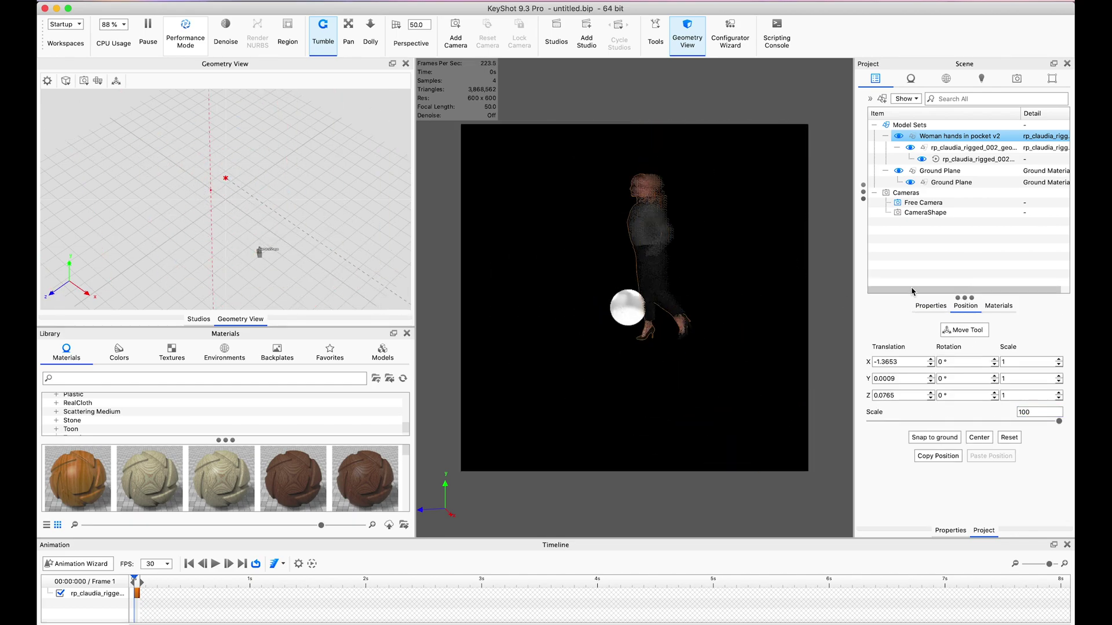
left_click(930, 305)
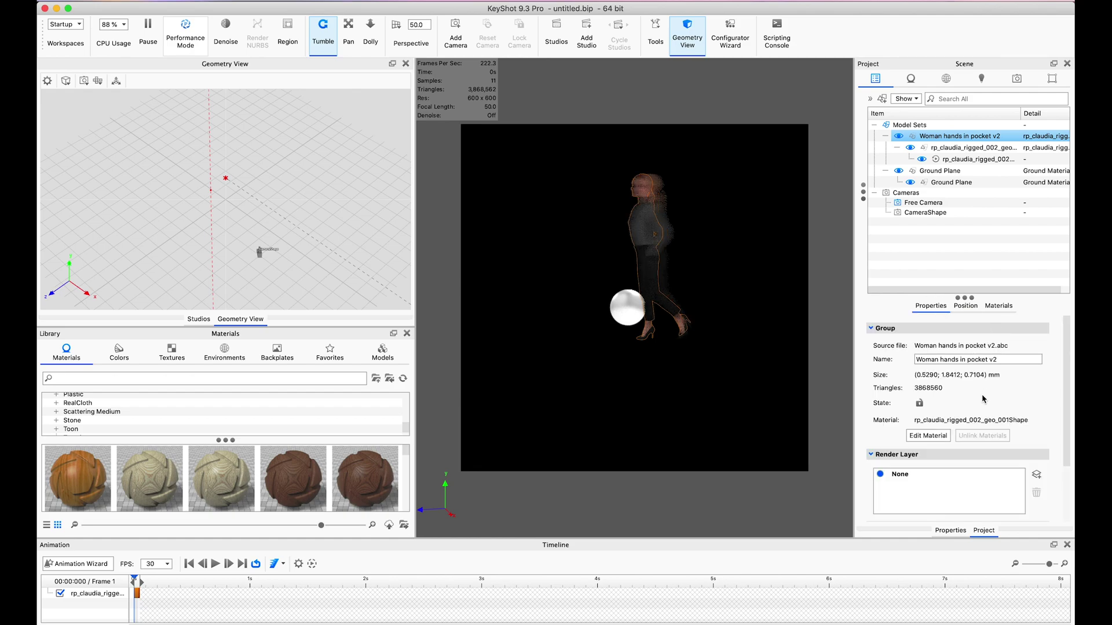
left_click(965, 306)
- Increase the lighting environment's size so that it surrounds the scaled-up woman
left_click(946, 78)
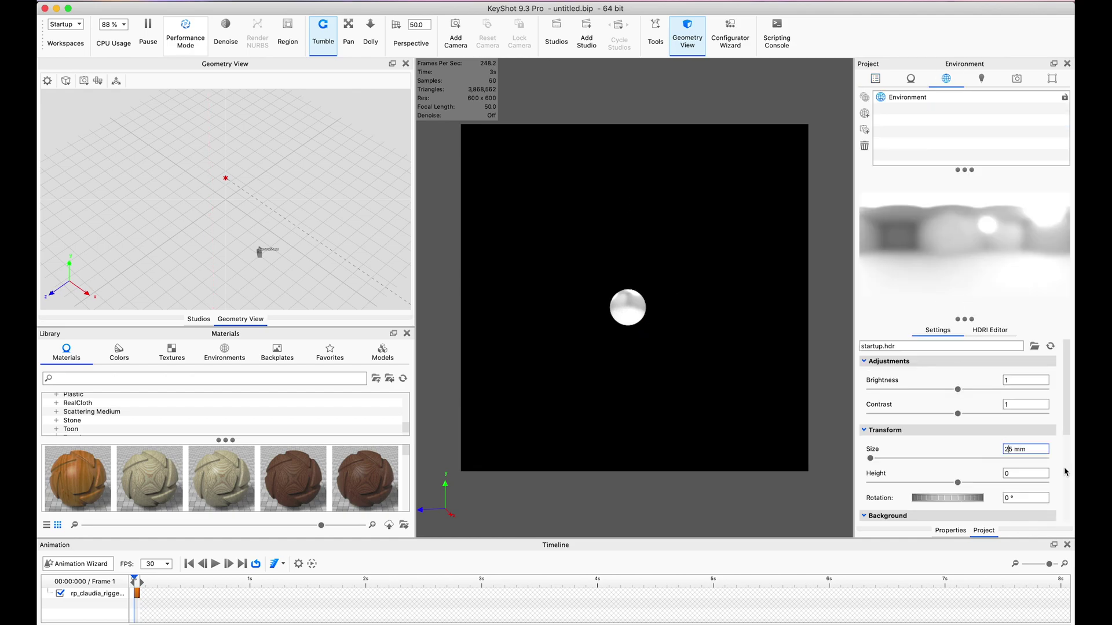
key("Return")
scroll(1065, 472, "down", 5)
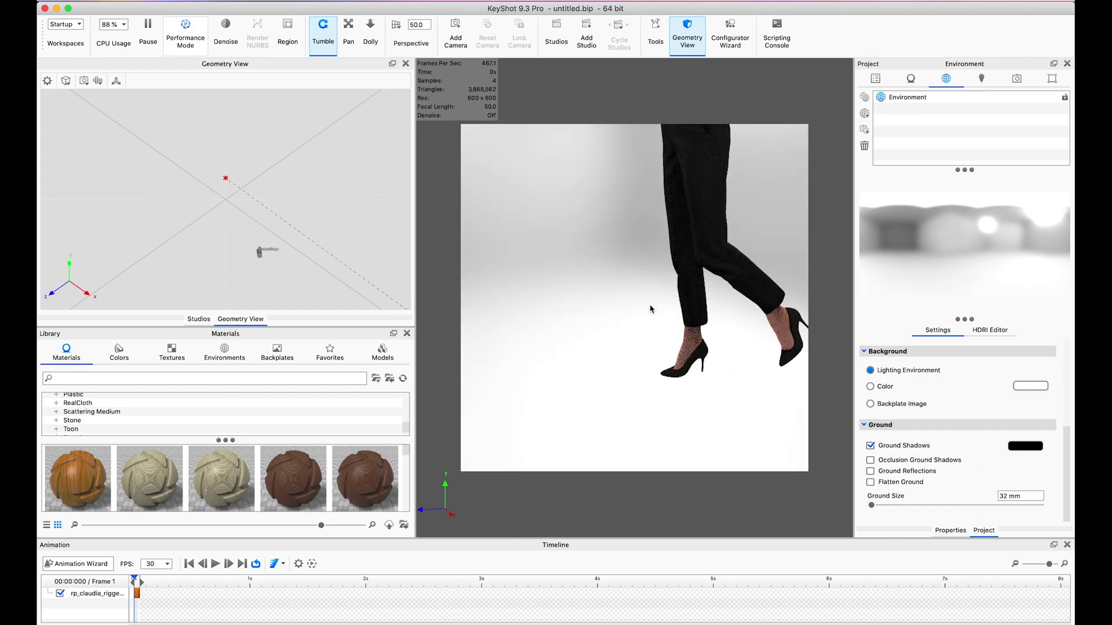
scroll(650, 309, "down", 5)
- Scale up the Ground Plane model and turn off the environment's ground shadows
left_click(876, 78)
left_click(940, 171)
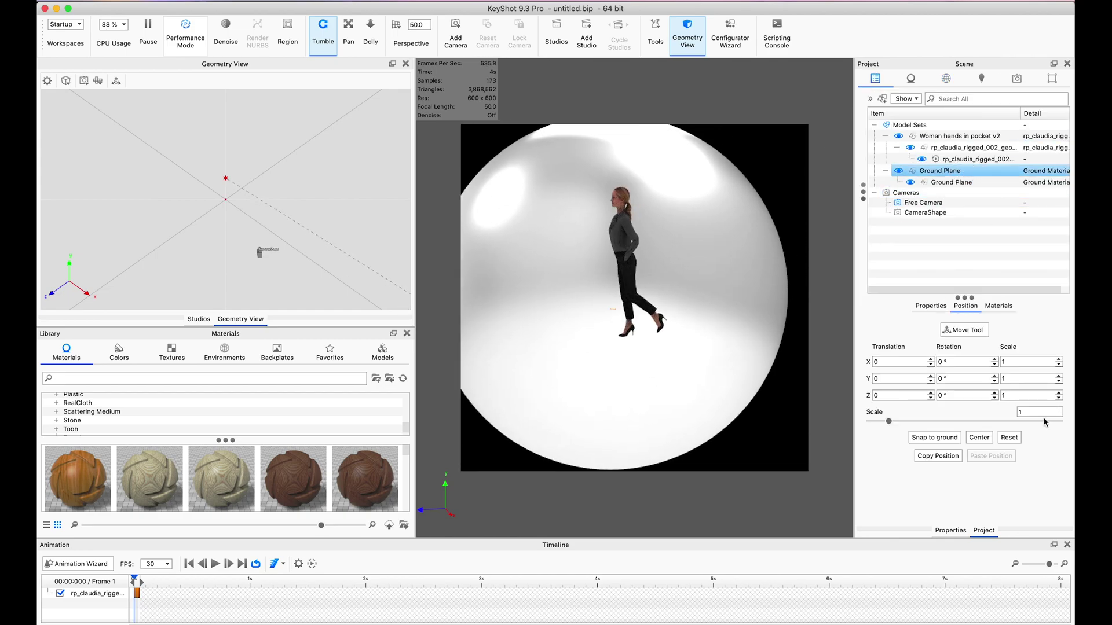
key("e")
scroll(737, 276, "up", 8)
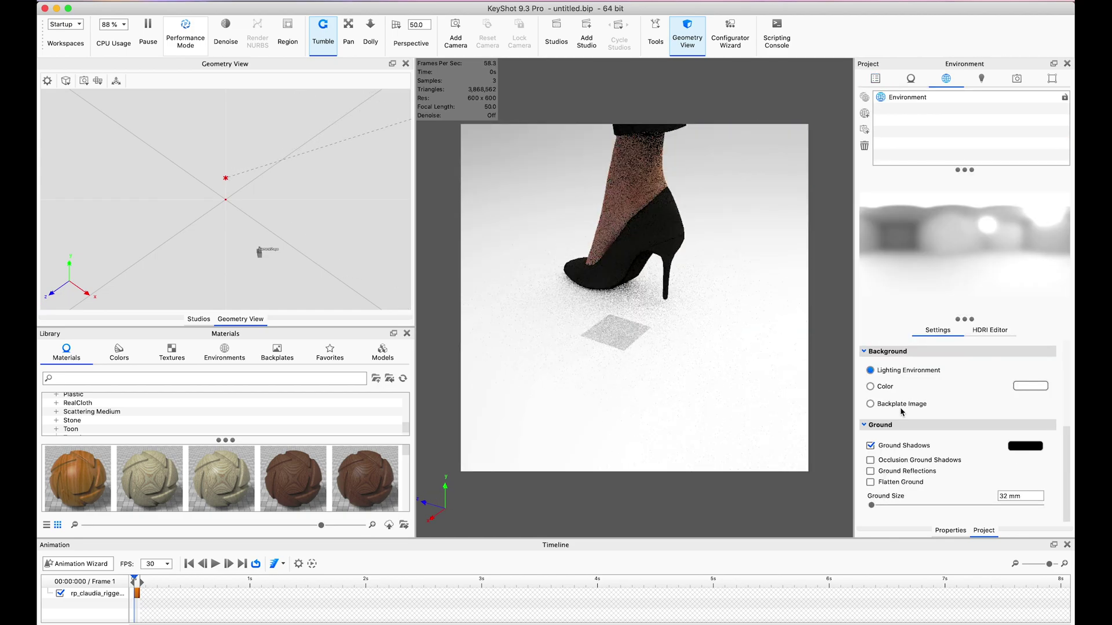
left_click(870, 445)
scroll(672, 301, "down", 8)
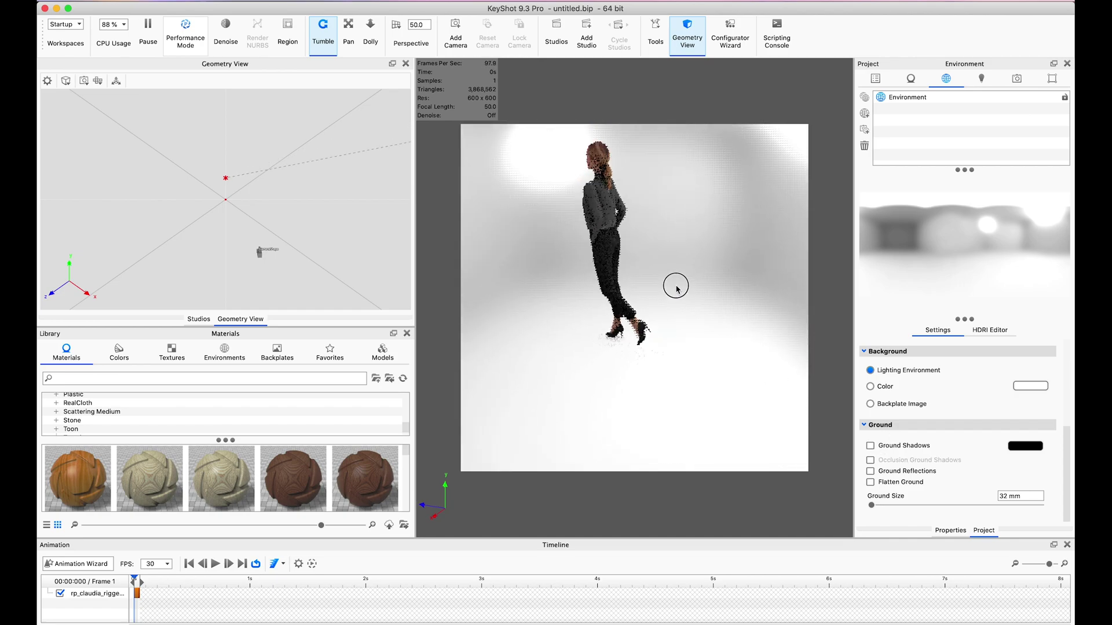
- Centre the woman in the free camera's view and set its absolute Y position to 1300
left_click_drag(676, 290, 608, 313)
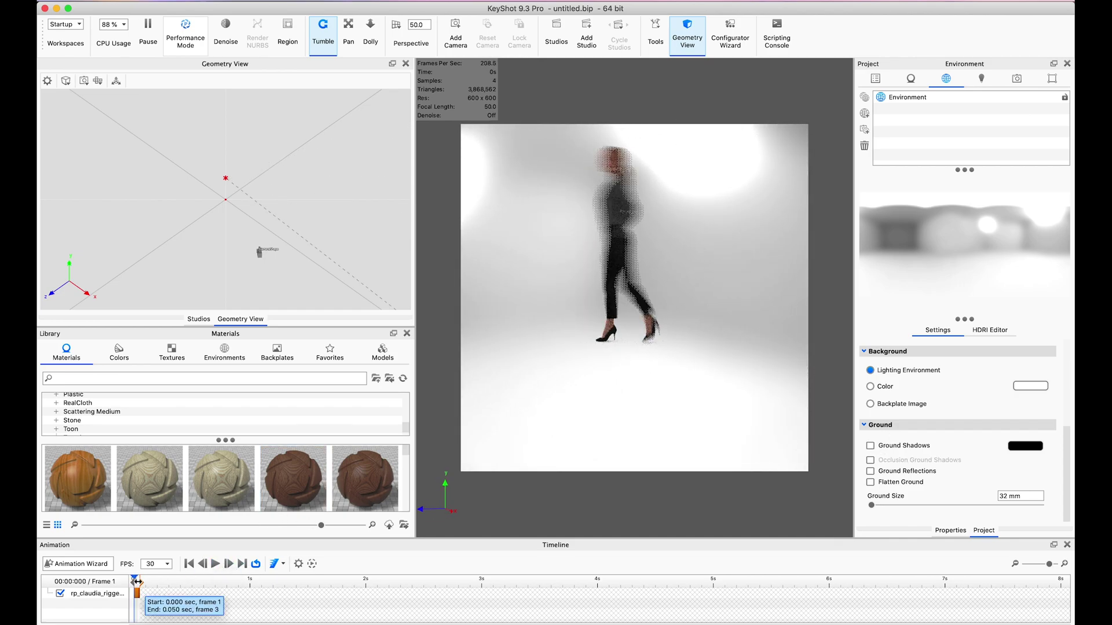
left_click_drag(583, 372, 619, 394)
left_click(1016, 78)
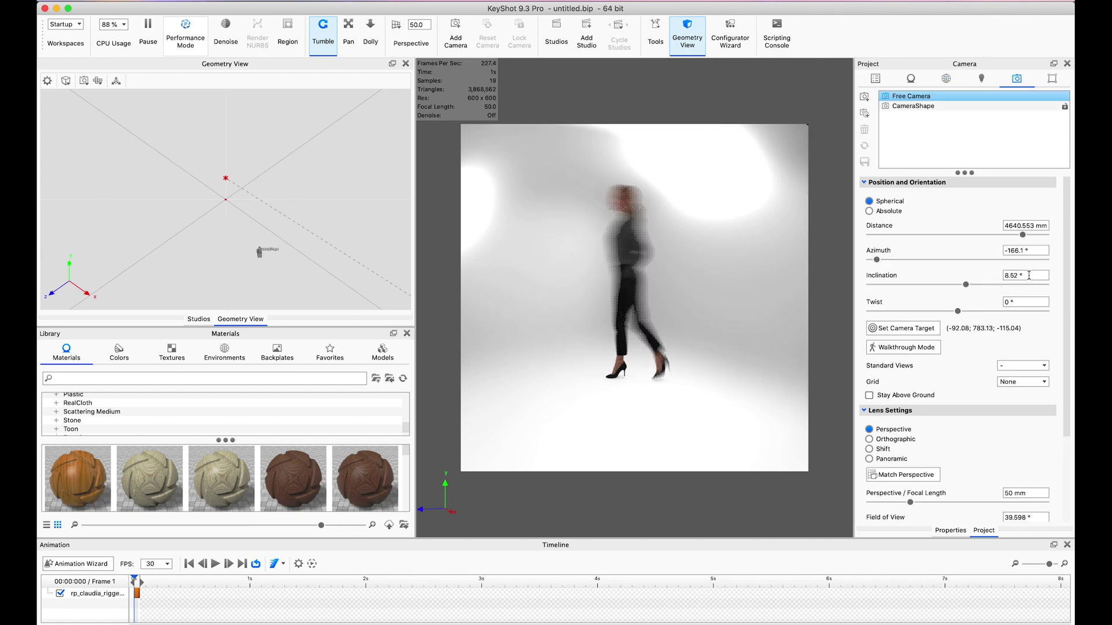
double_click(905, 256)
type("1300")
key("Return")
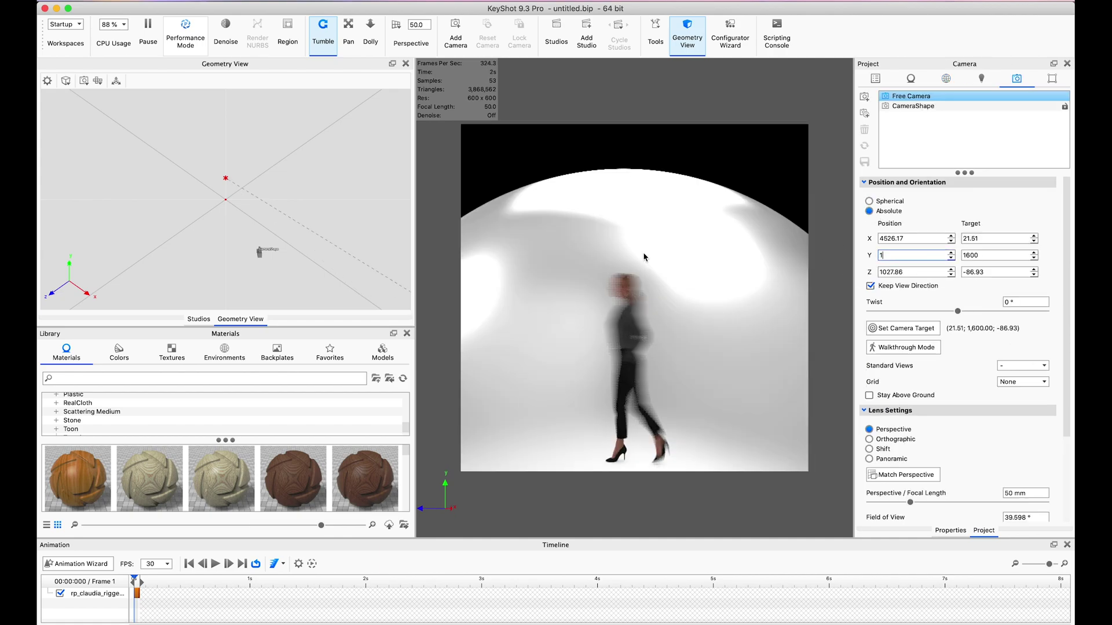
- Compare the camera's spherical and absolute coordinates and reframe the view closer on the woman's full figure
left_click(869, 201)
left_click(1015, 272)
left_click(868, 211)
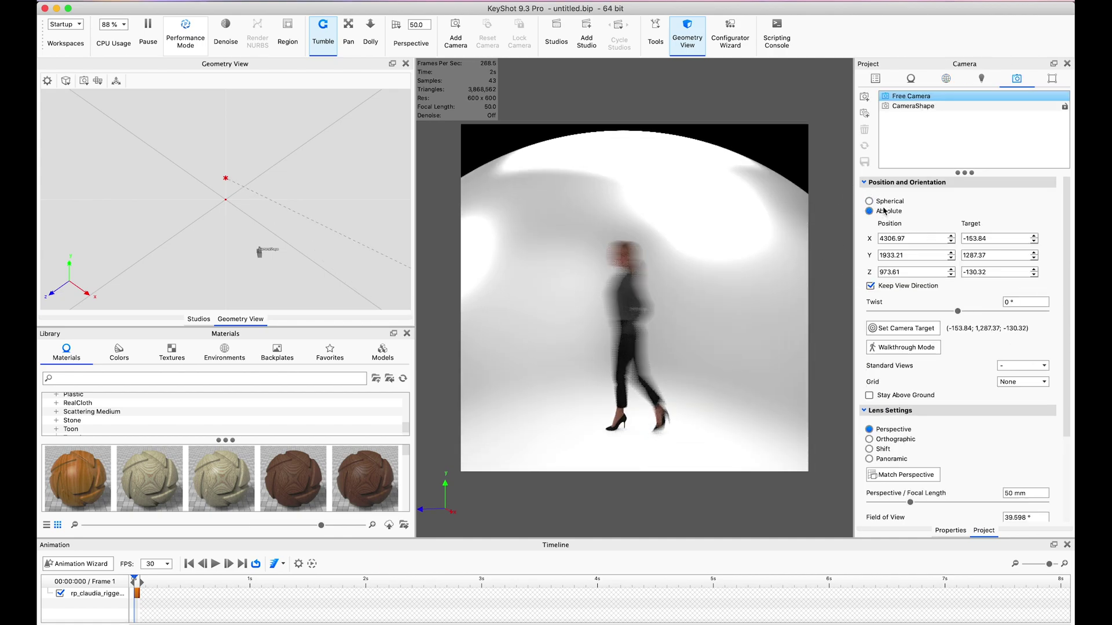
left_click_drag(637, 278, 668, 275)
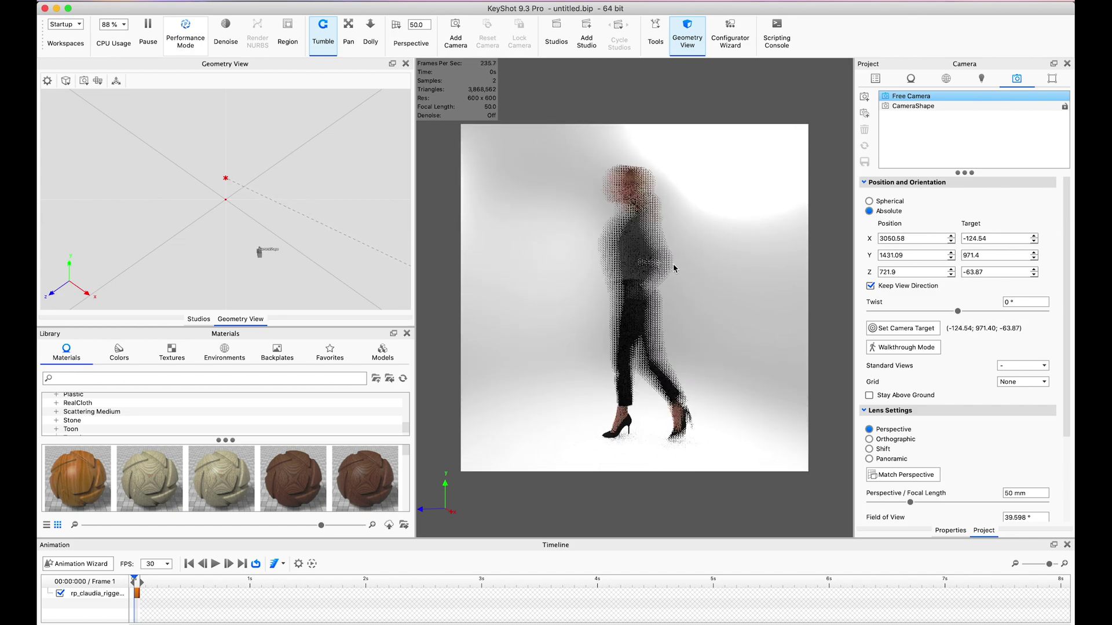
- Set the environment background to a solid gray of 56% black and save the framed view as a new camera
left_click(945, 79)
left_click(890, 392)
left_click(1030, 386)
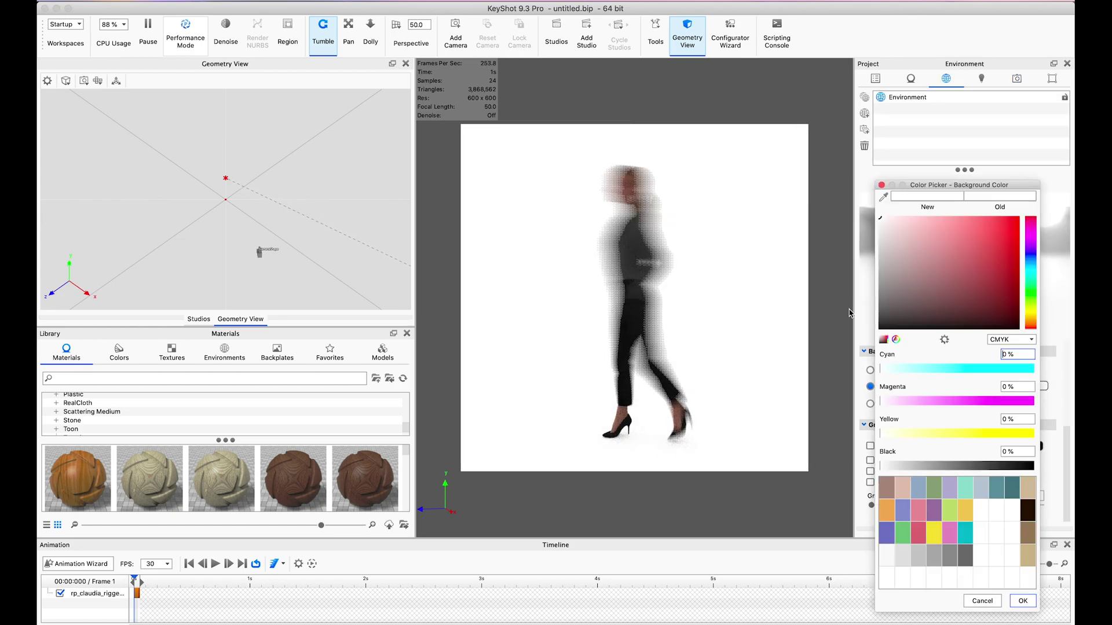
mouse_move(903, 278)
left_mouse_down()
mouse_move(861, 276)
mouse_move(840, 306)
left_mouse_up()
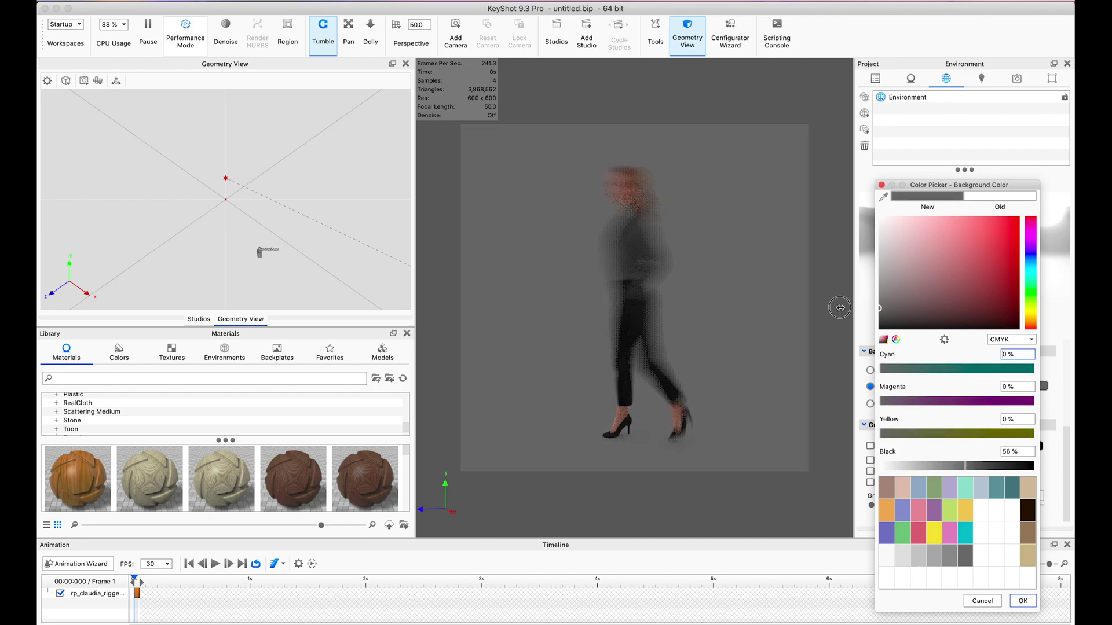
left_click(1021, 602)
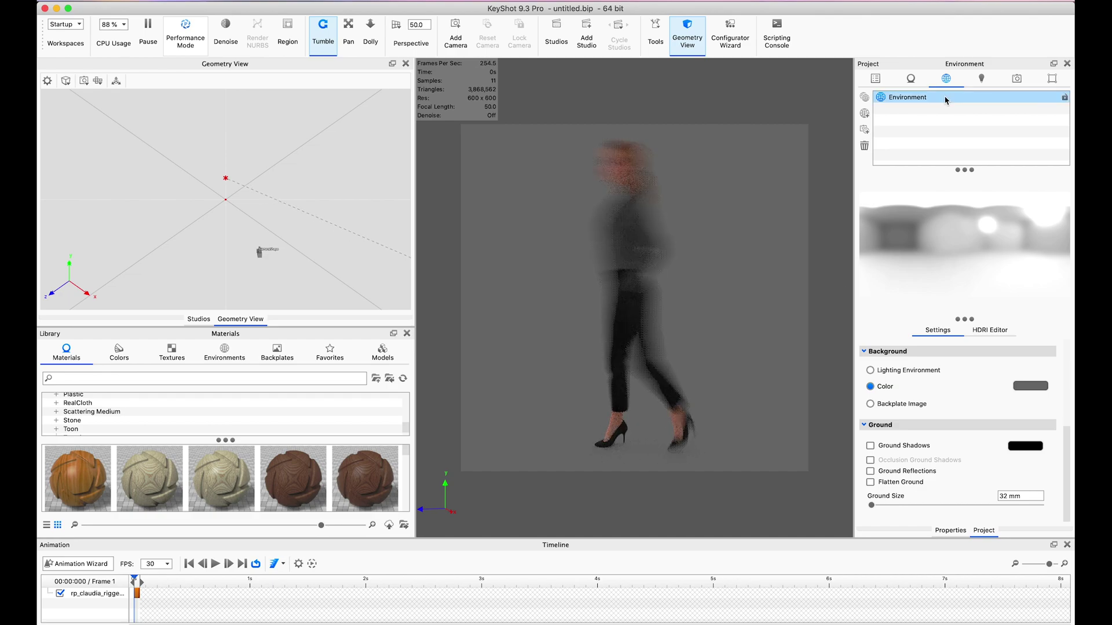
left_click(864, 113)
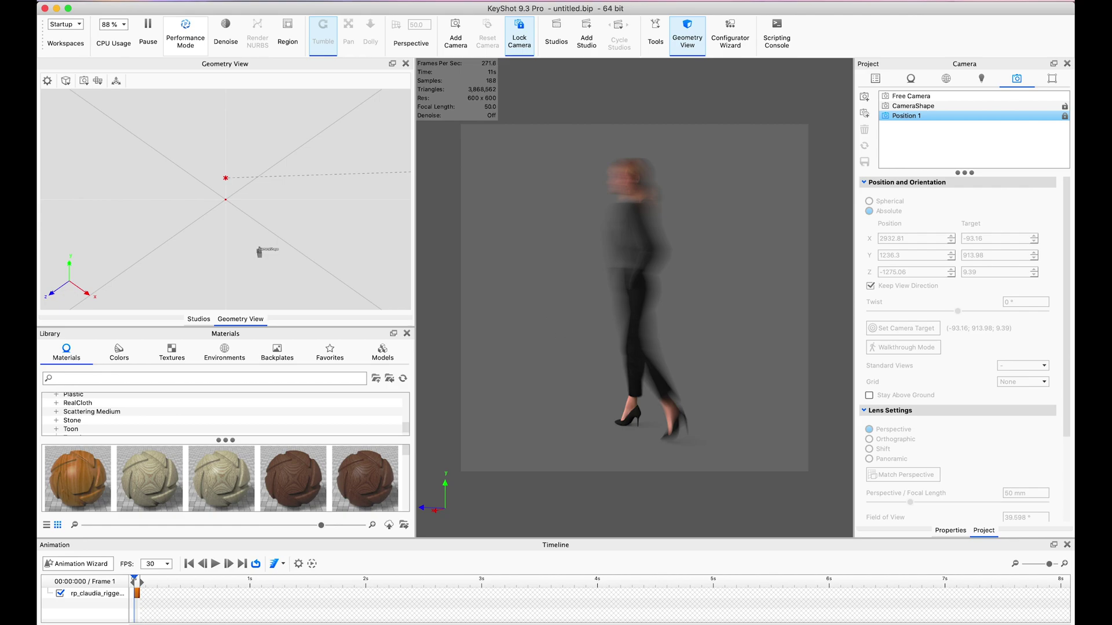
- Set up the still image render as PNG with alpha transparency and include the Clown render pass
left_click(347, 97)
left_click(402, 264)
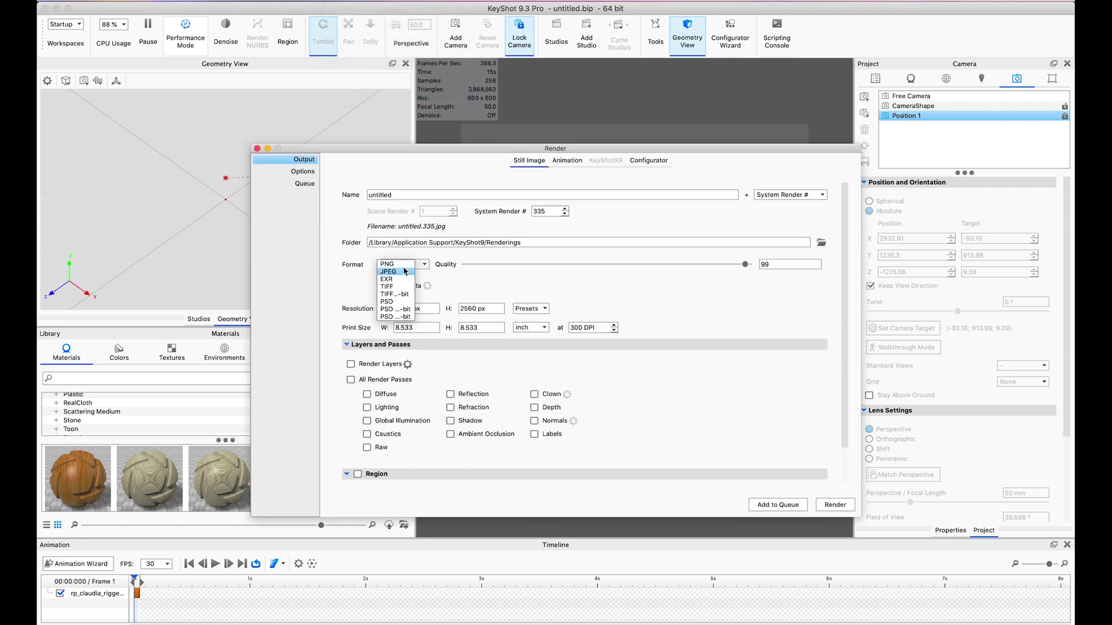
left_click(395, 265)
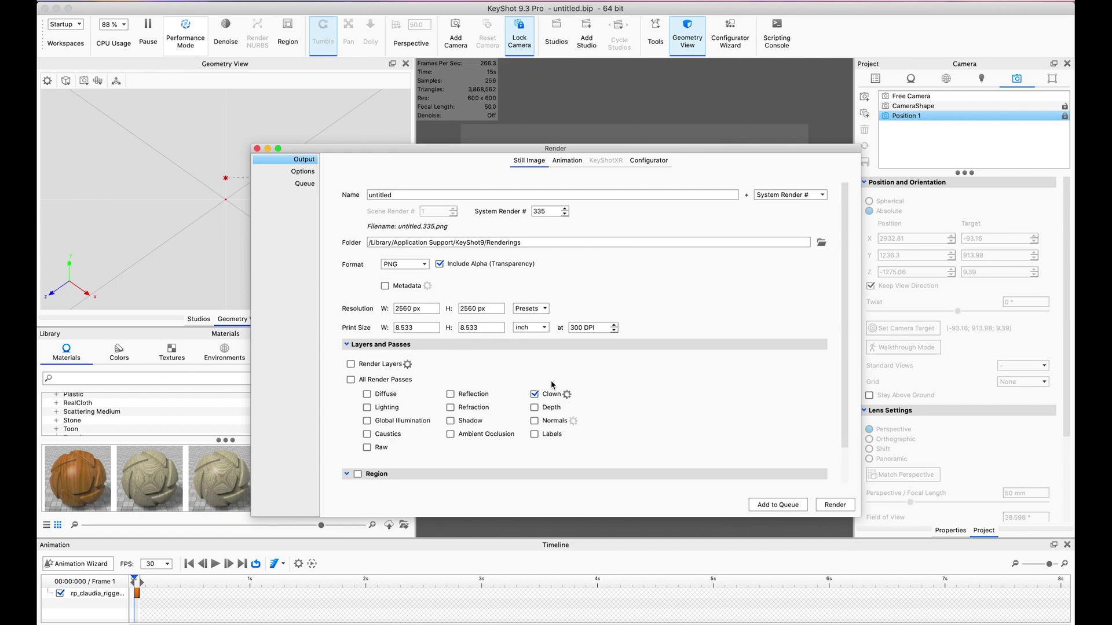
- Review the render's sampling options and add the still image as a job to the render queue
left_click(302, 172)
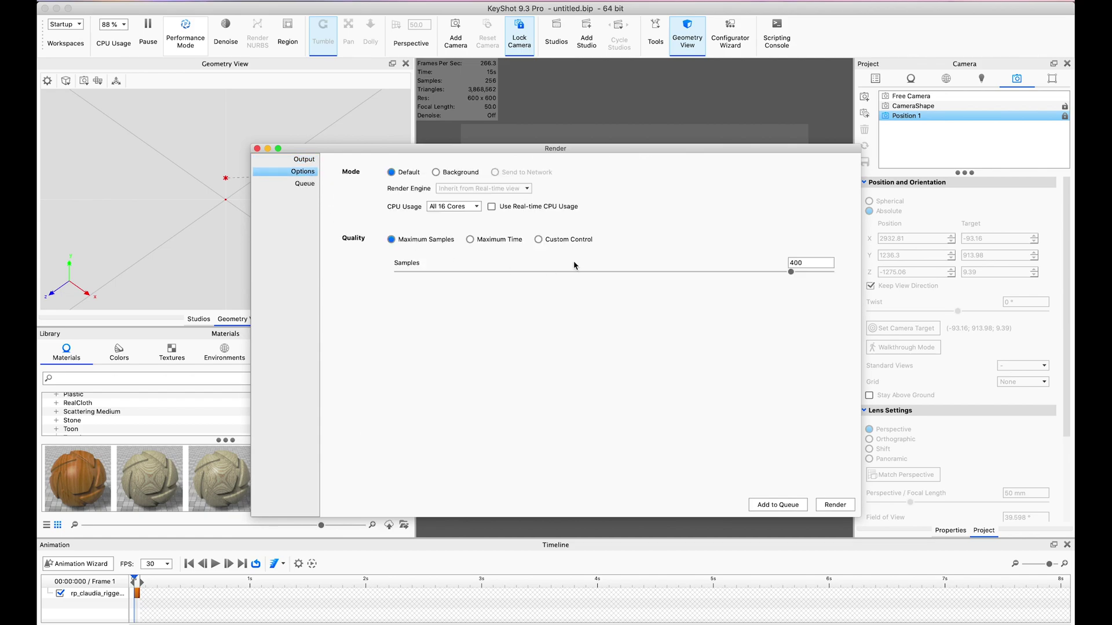
left_click_drag(652, 152, 683, 149)
left_click(336, 184)
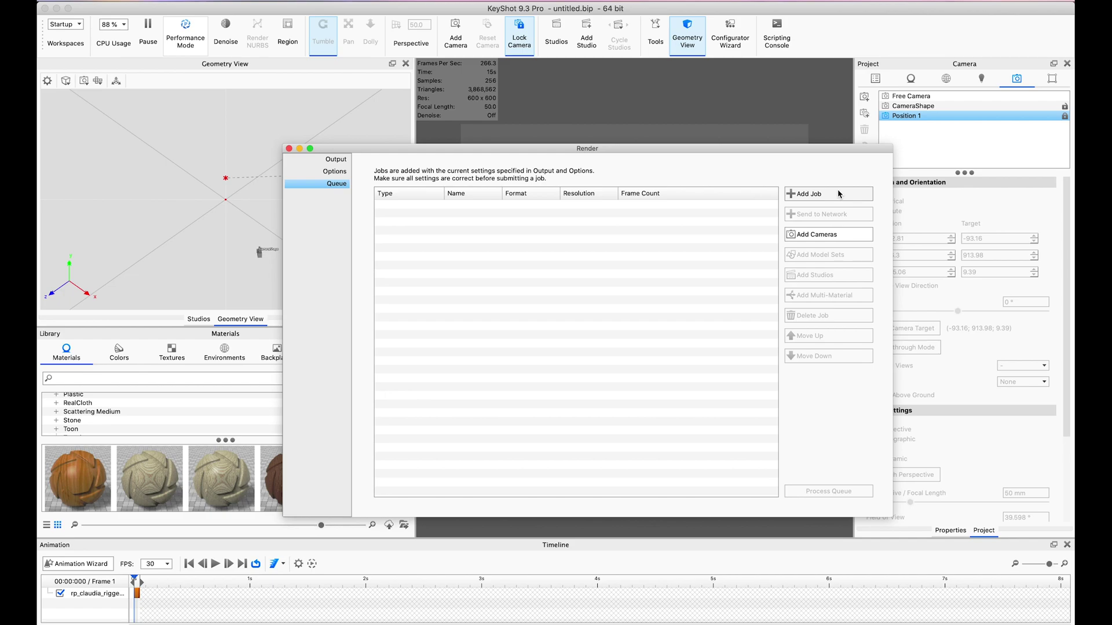
left_click(805, 193)
mouse_move(537, 208)
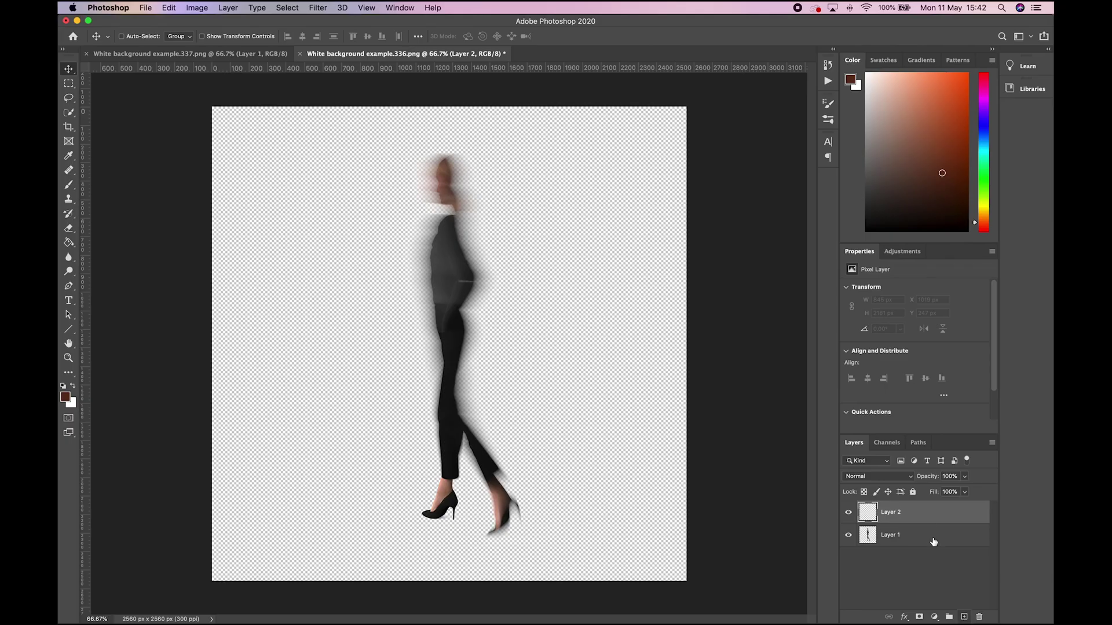
left_click_drag(925, 513, 928, 560)
key("shift+BackSpace")
left_click(226, 258)
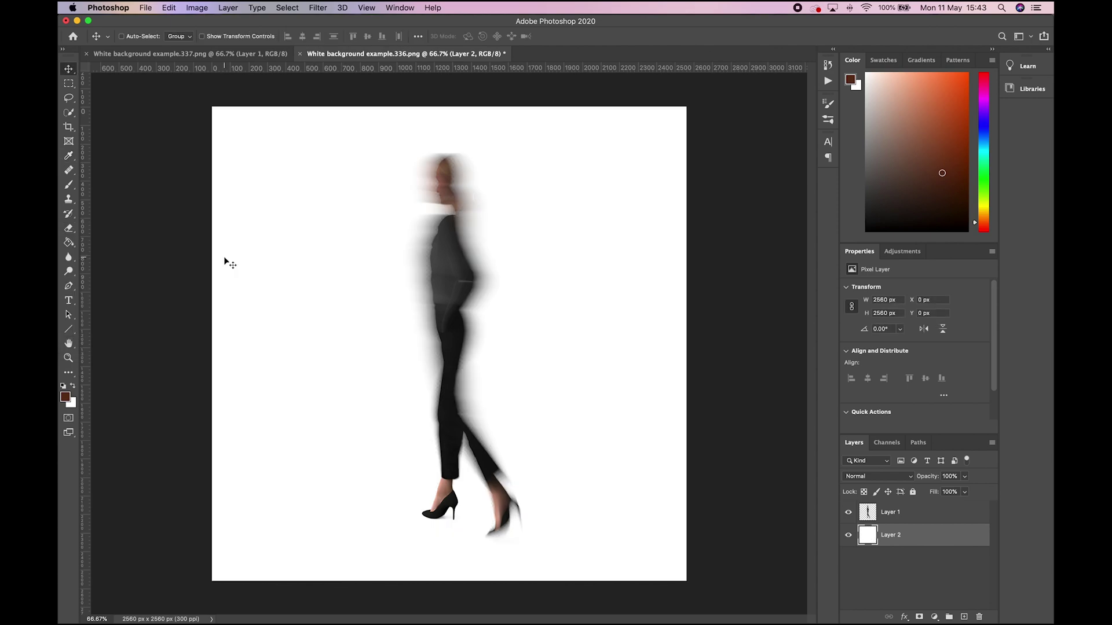
key("BackSpace")
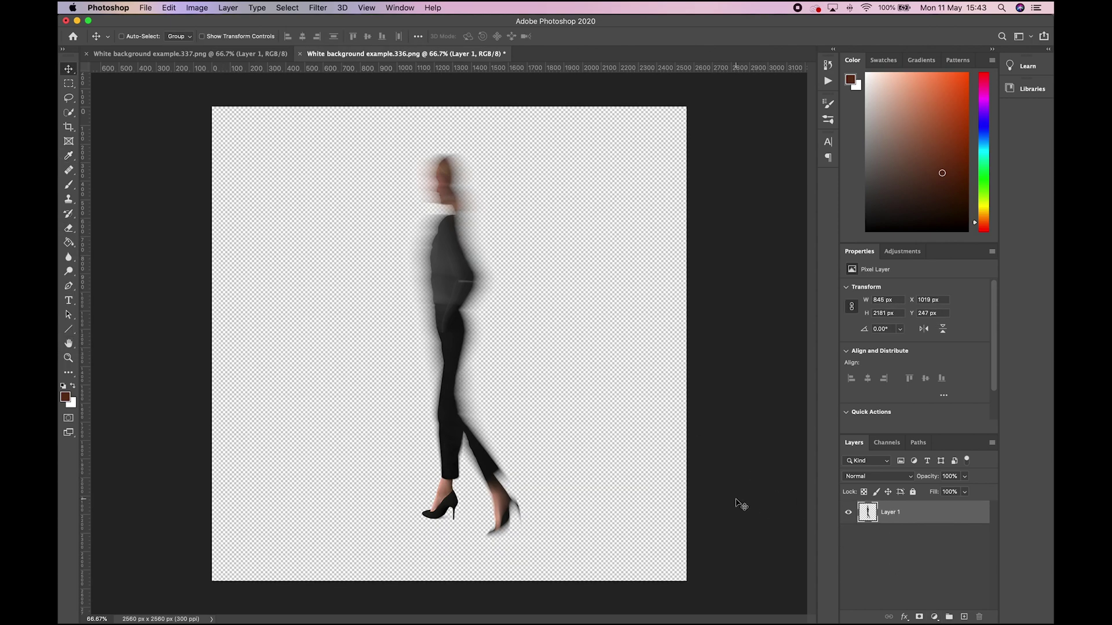
- In Photoshop, add a white Solid Color fill layer beneath Layer 1 in "White background example.336.png"
left_click(941, 617)
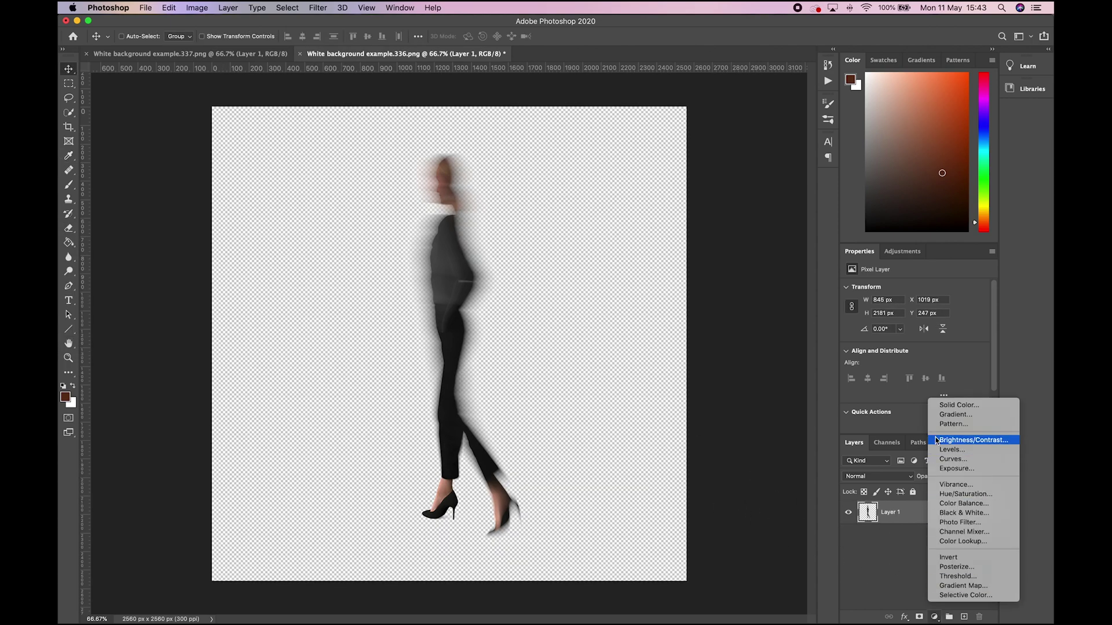
left_click(950, 400)
left_click_drag(174, 301, 111, 189)
left_click(292, 191)
left_click_drag(949, 512, 963, 549)
- Change the background fill layer's color to dark gray #3b3b3b
double_click(860, 539)
left_click_drag(68, 199, 64, 303)
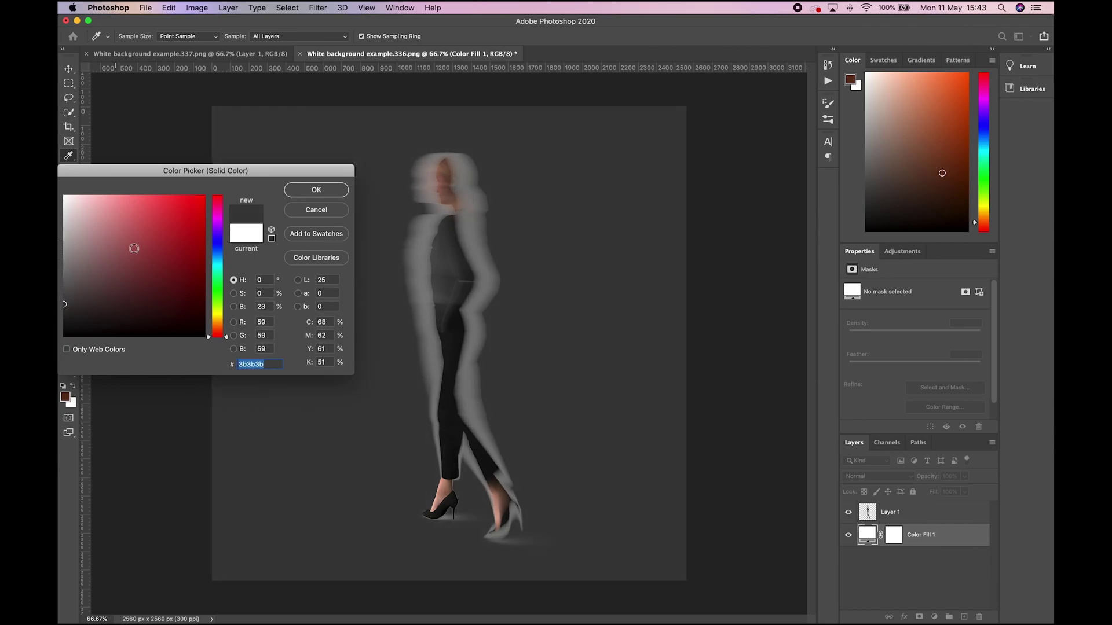
left_click(293, 193)
key("v")
- Add a white #ffffff Solid Color fill layer beneath Layer 1 in "White background example.337.png"
left_click(234, 53)
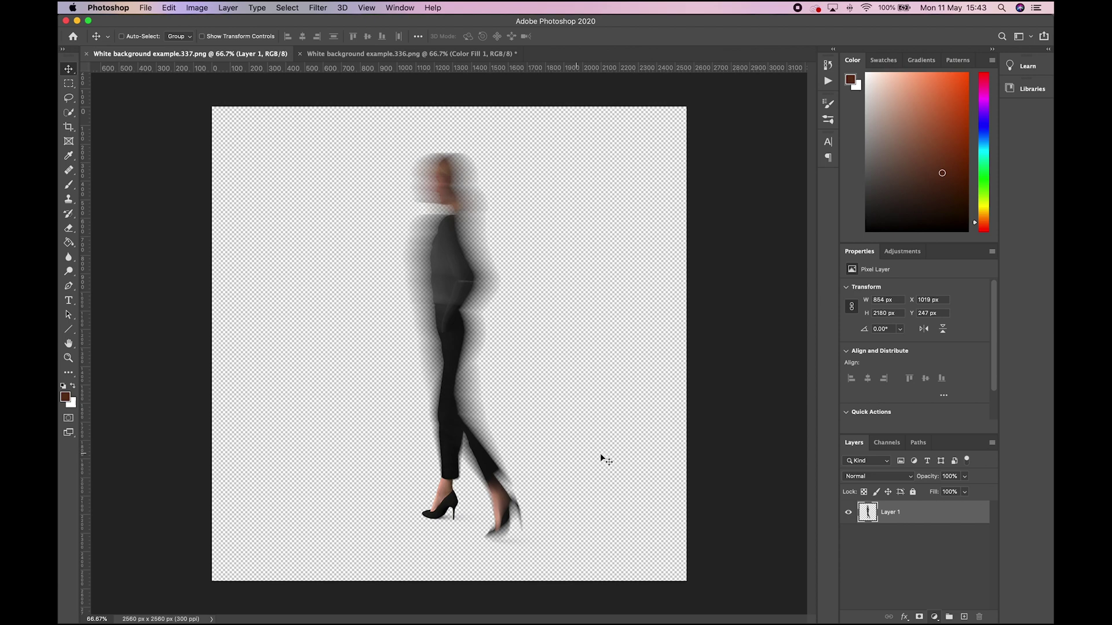
left_click(935, 616)
left_click(953, 412)
left_click(65, 191)
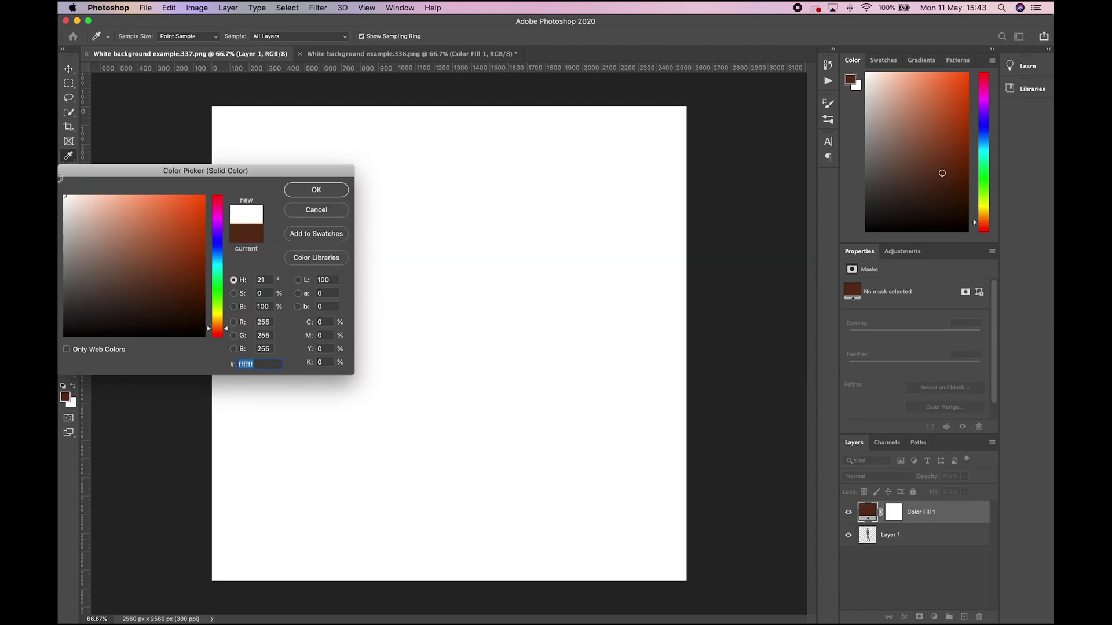
left_click(313, 189)
left_click_drag(868, 512, 869, 545)
- Recheck the fill layer's white color and compare the 337 image with the dark-background 336 image
double_click(868, 535)
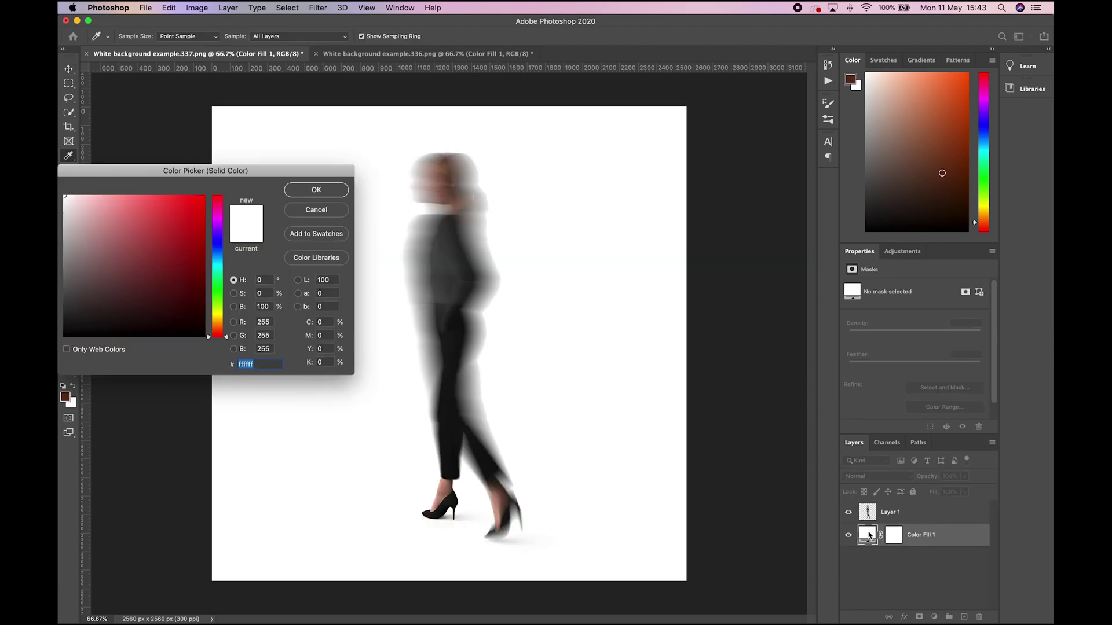
left_click_drag(74, 198, 74, 169)
left_click(316, 189)
left_click(428, 53)
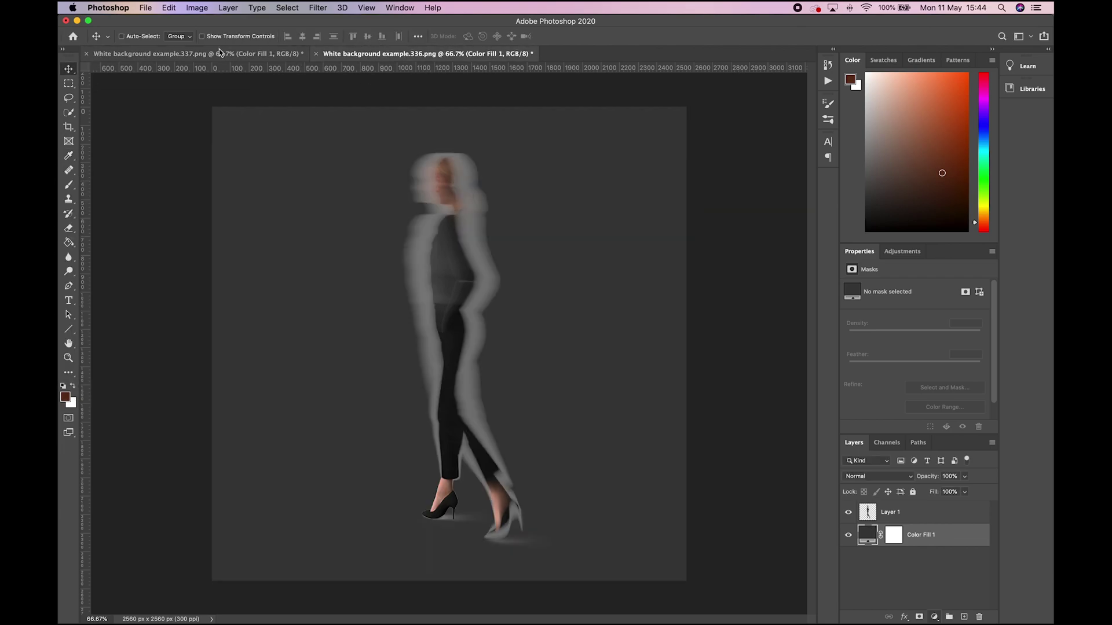
left_click(219, 55)
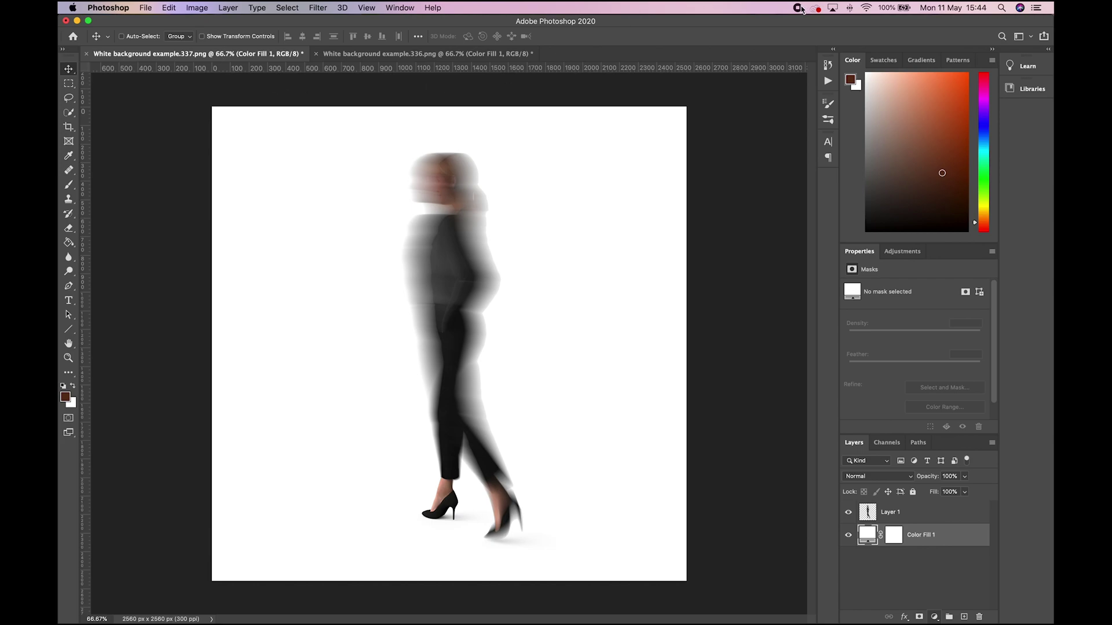